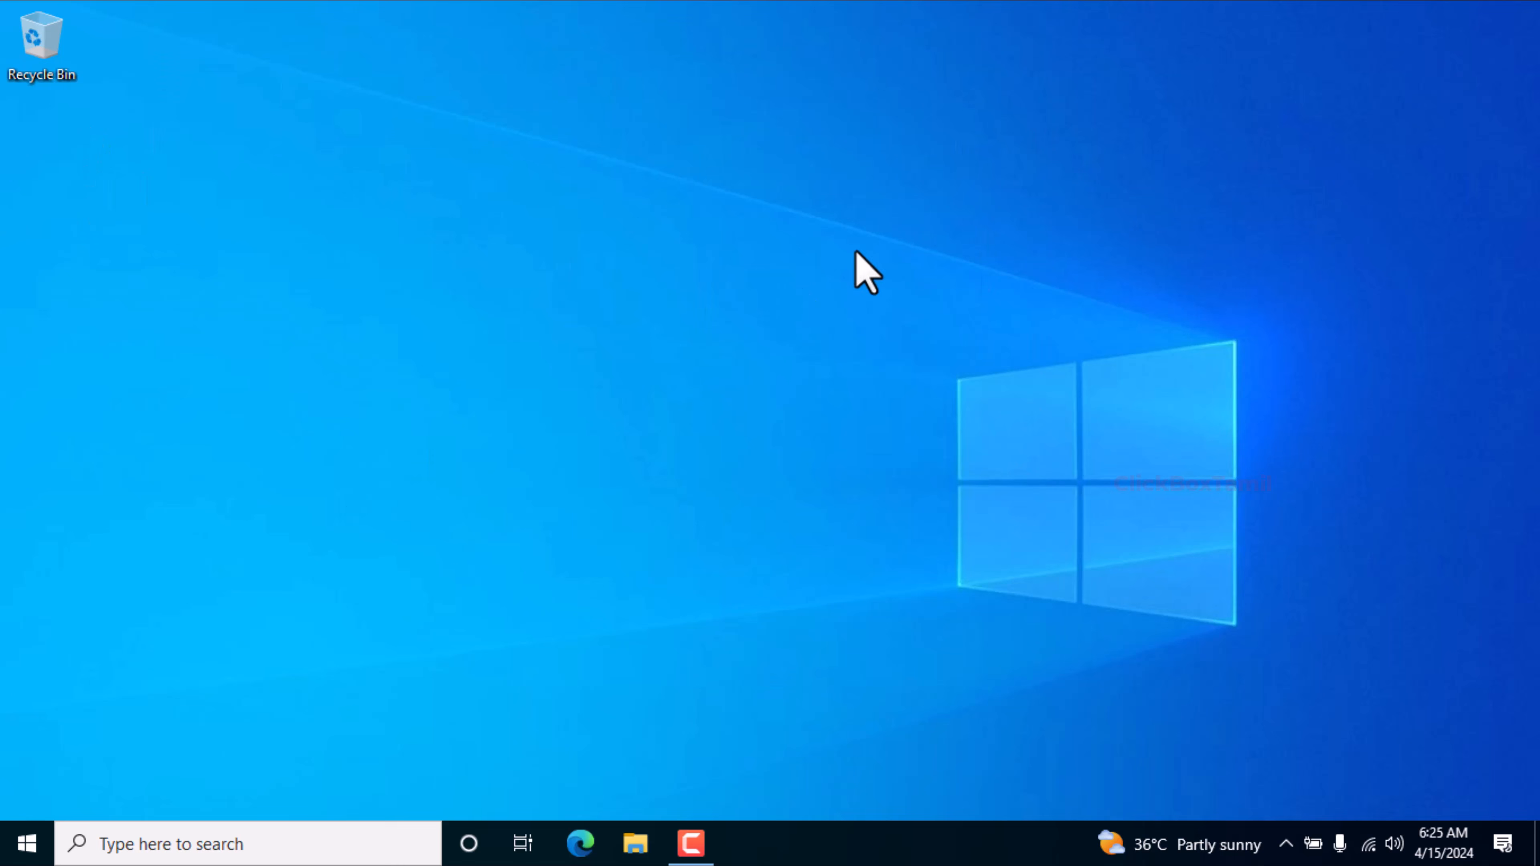
Step: Add the Computer and User's Files icons to the desktop through the theme's desktop icon settings, keeping Recycle Bin enabled
right_click(813, 286)
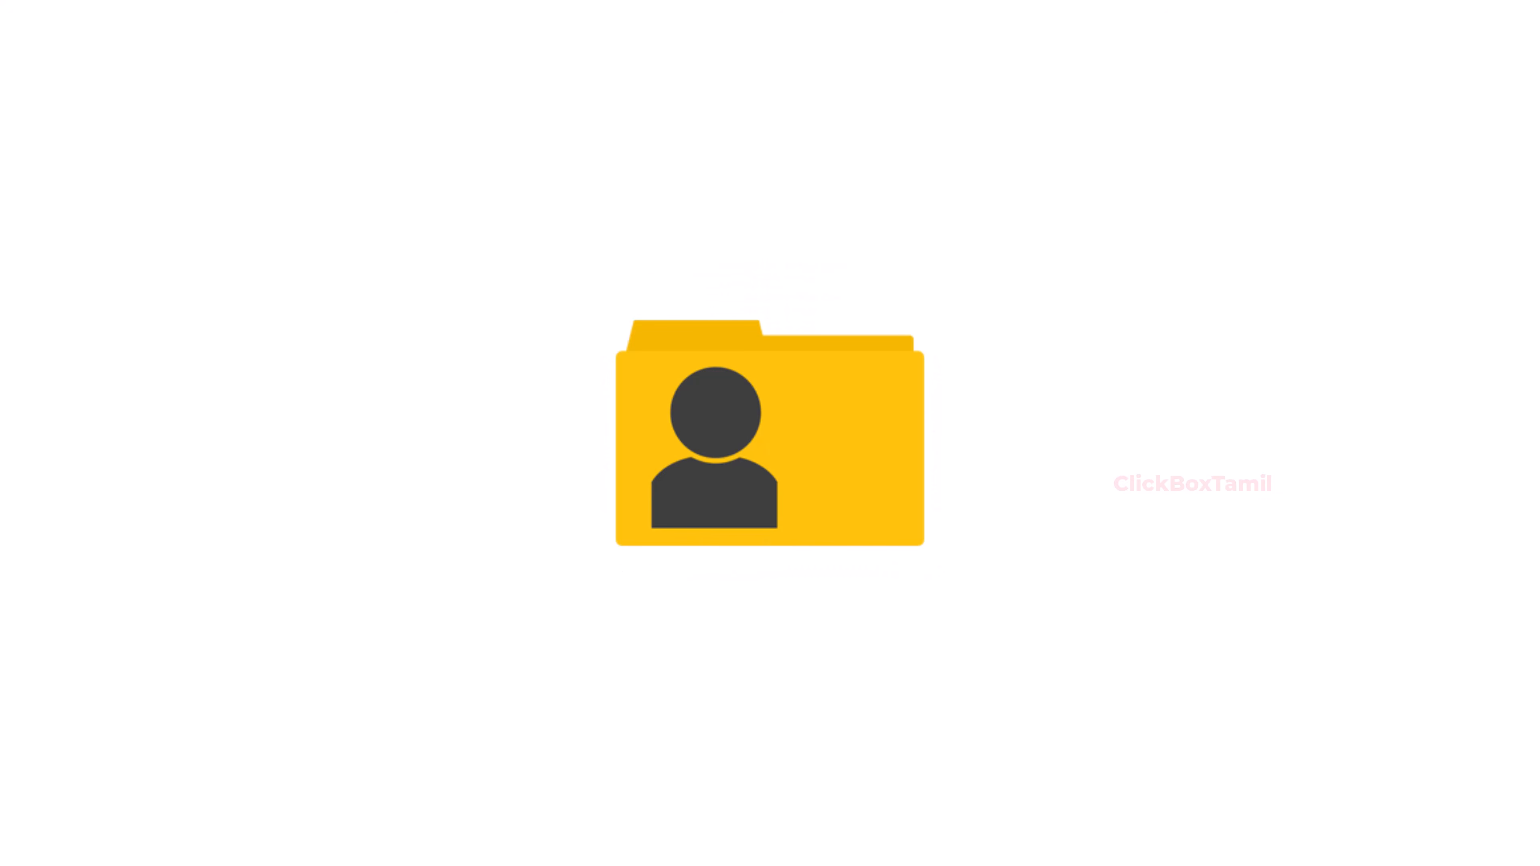
left_click(878, 501)
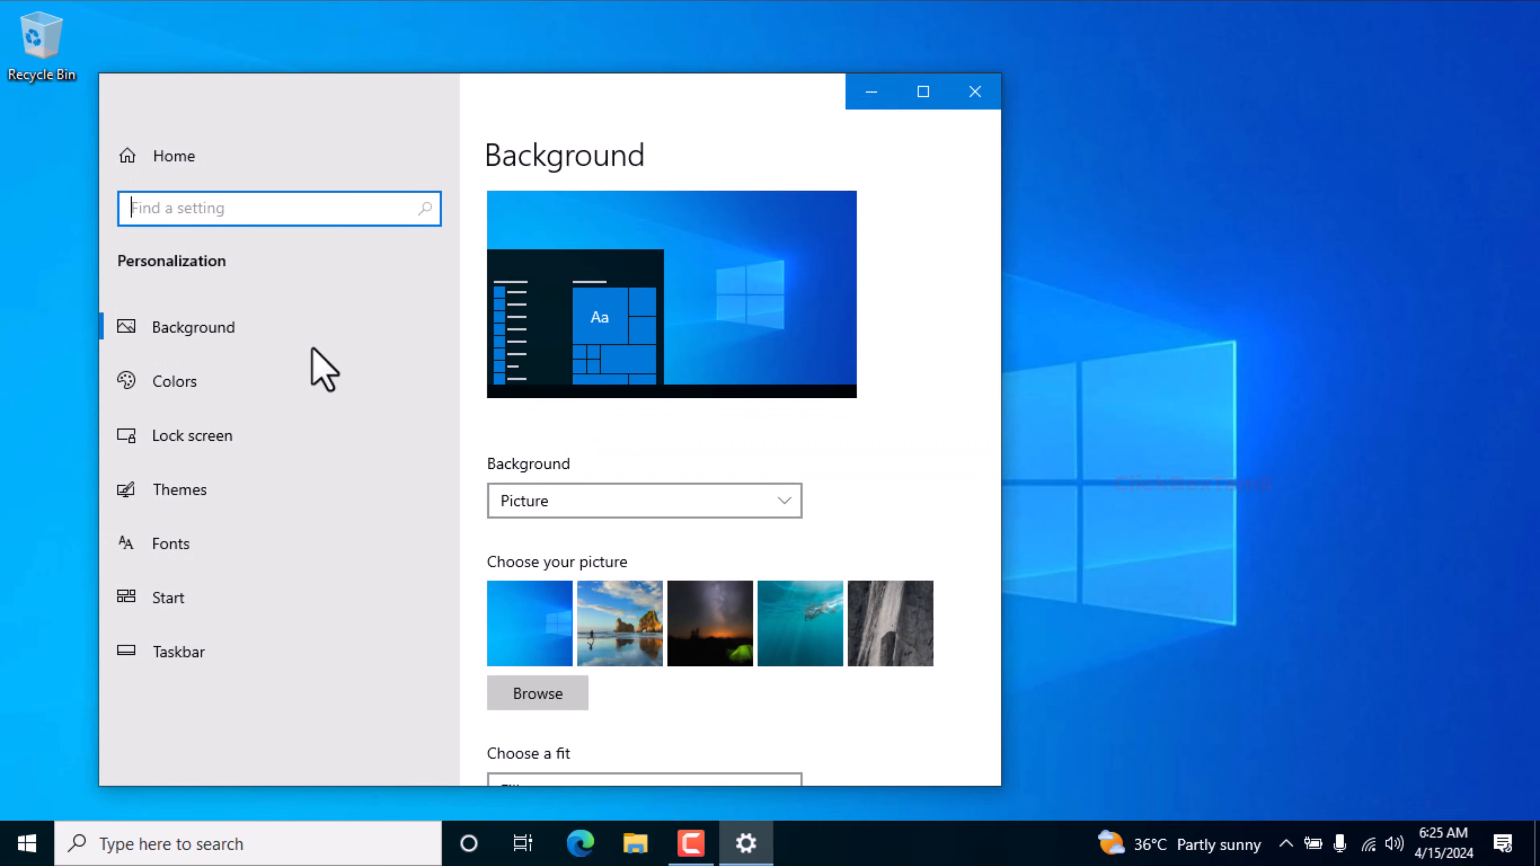
left_click(923, 92)
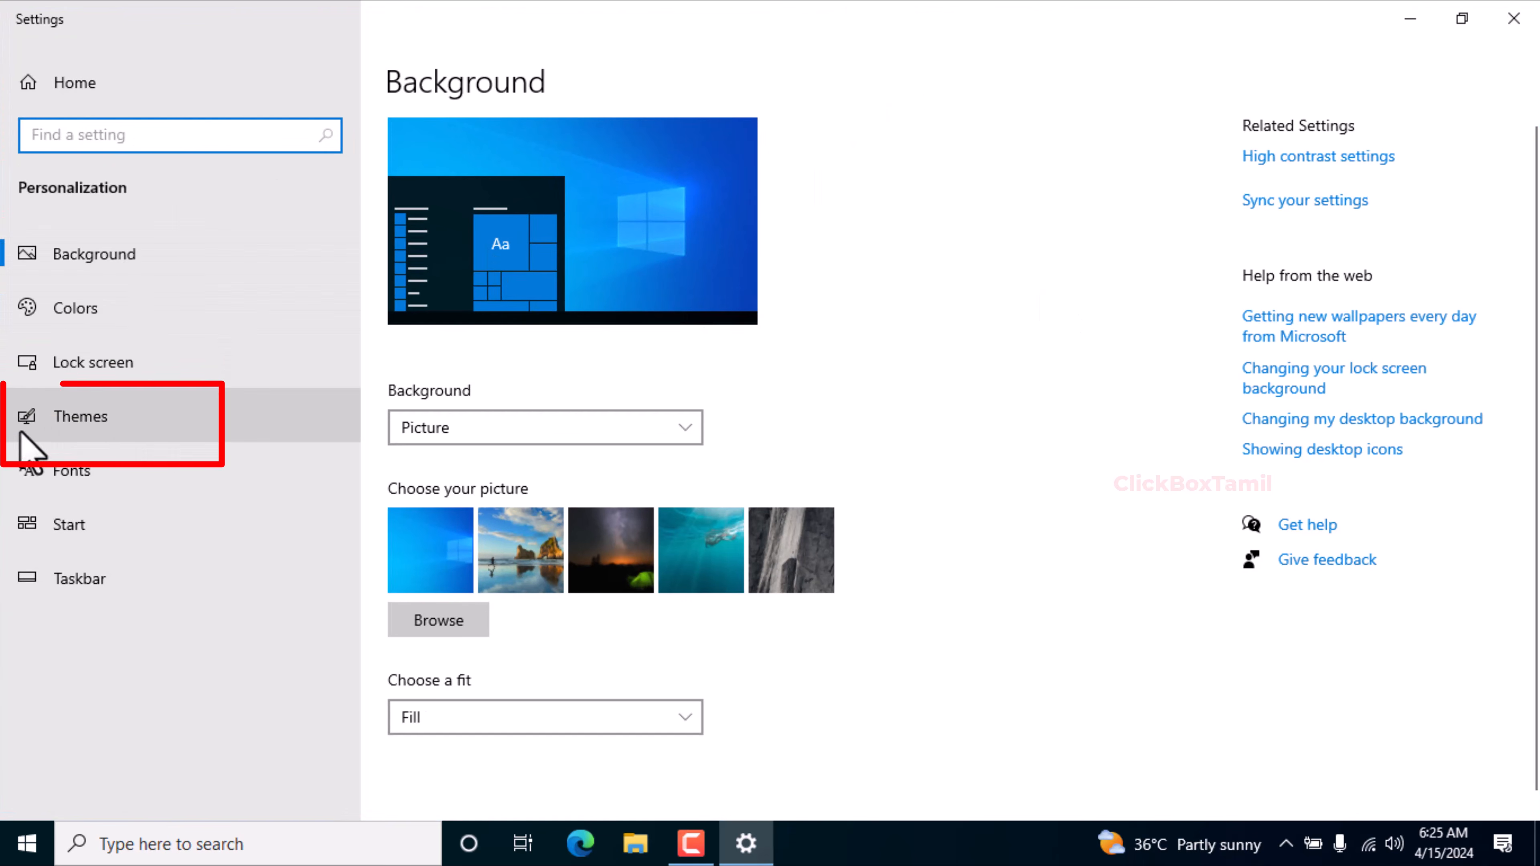
left_click(64, 422)
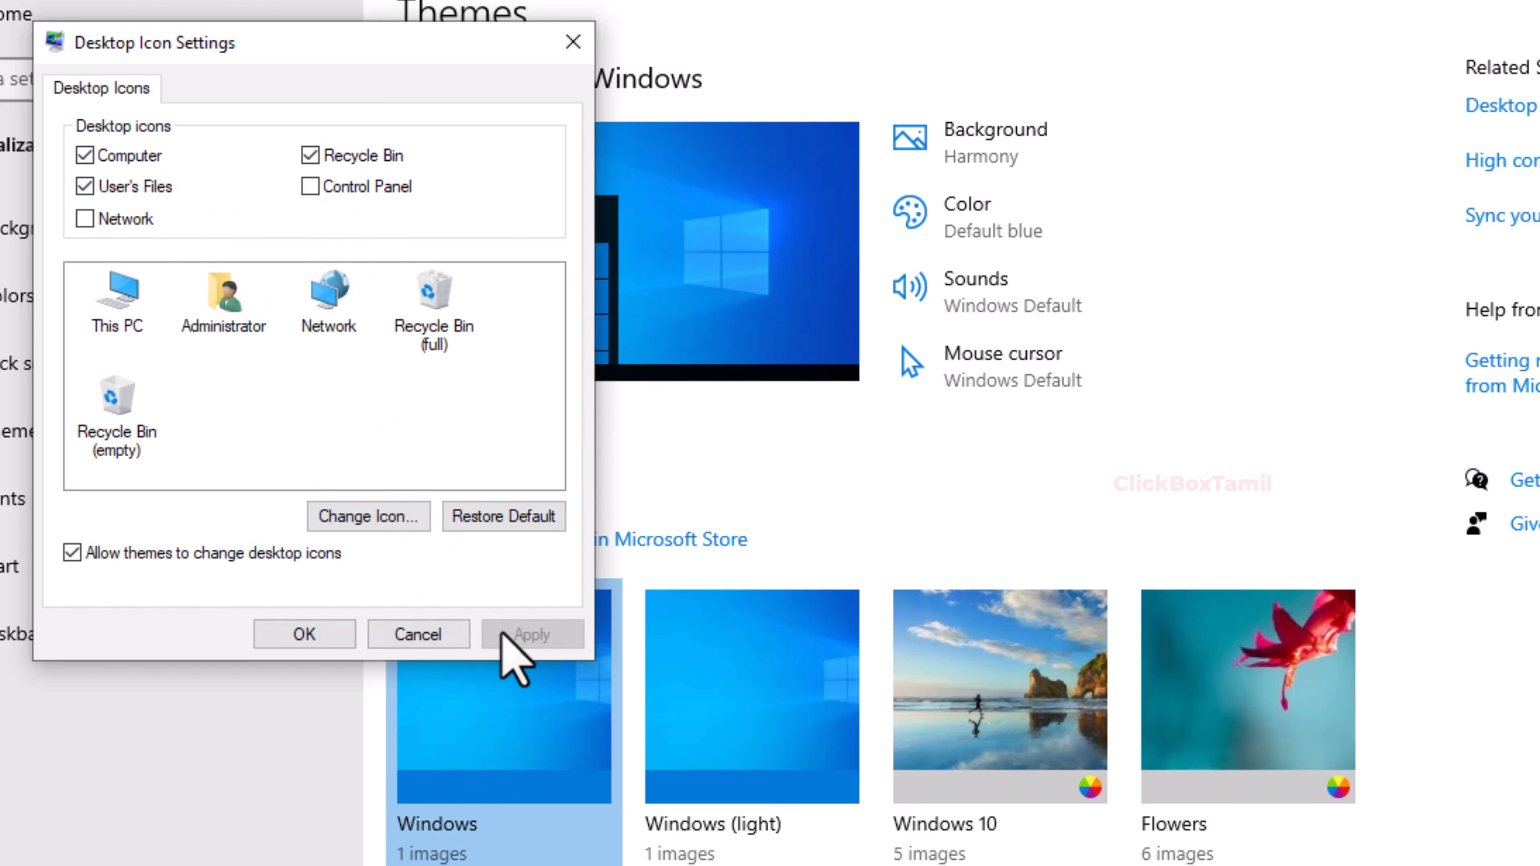
left_click(301, 634)
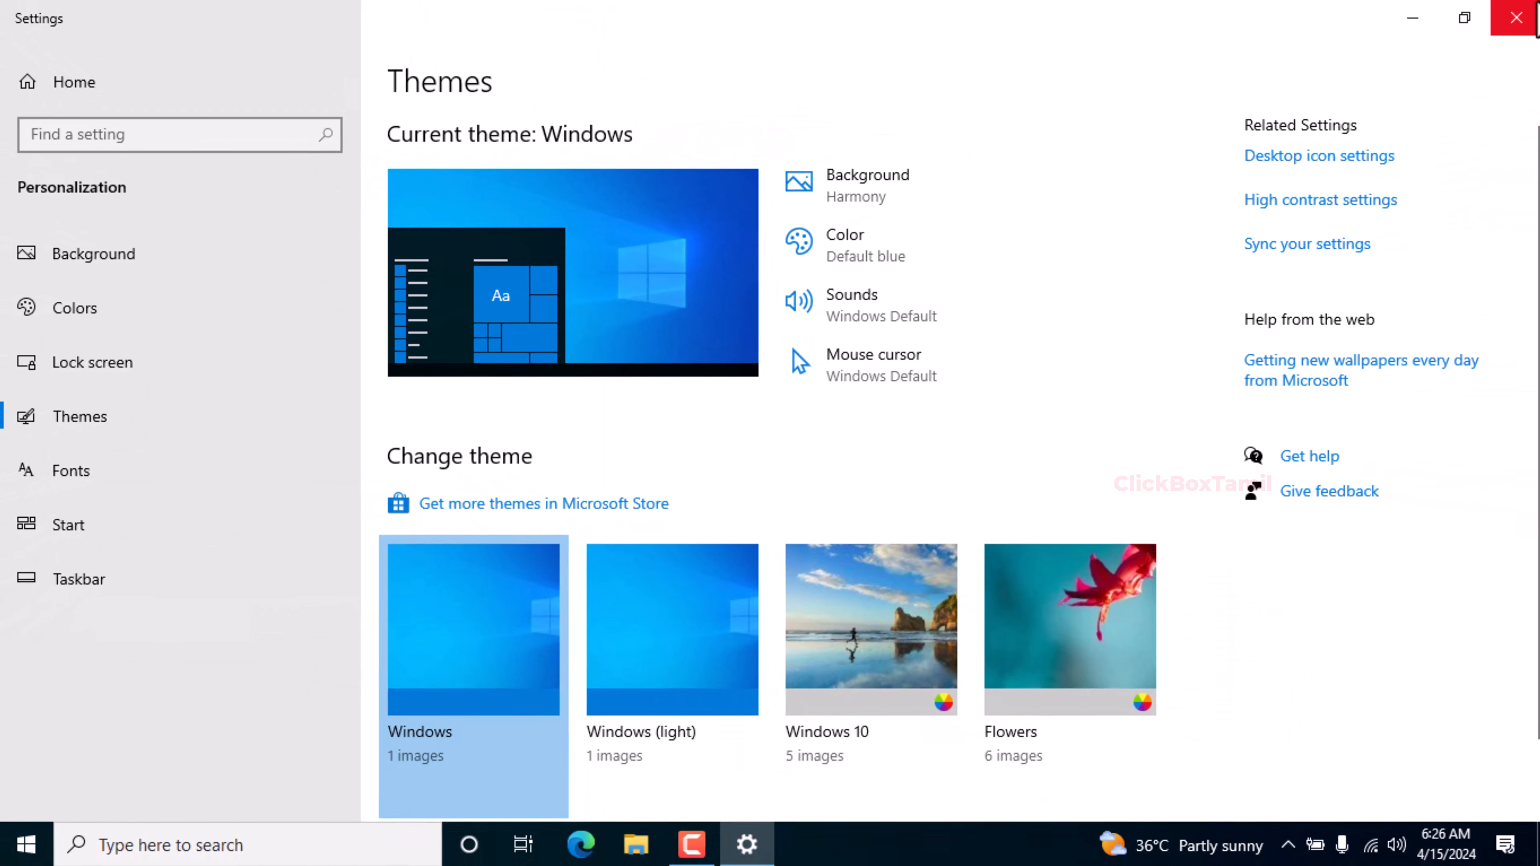
left_click(1516, 18)
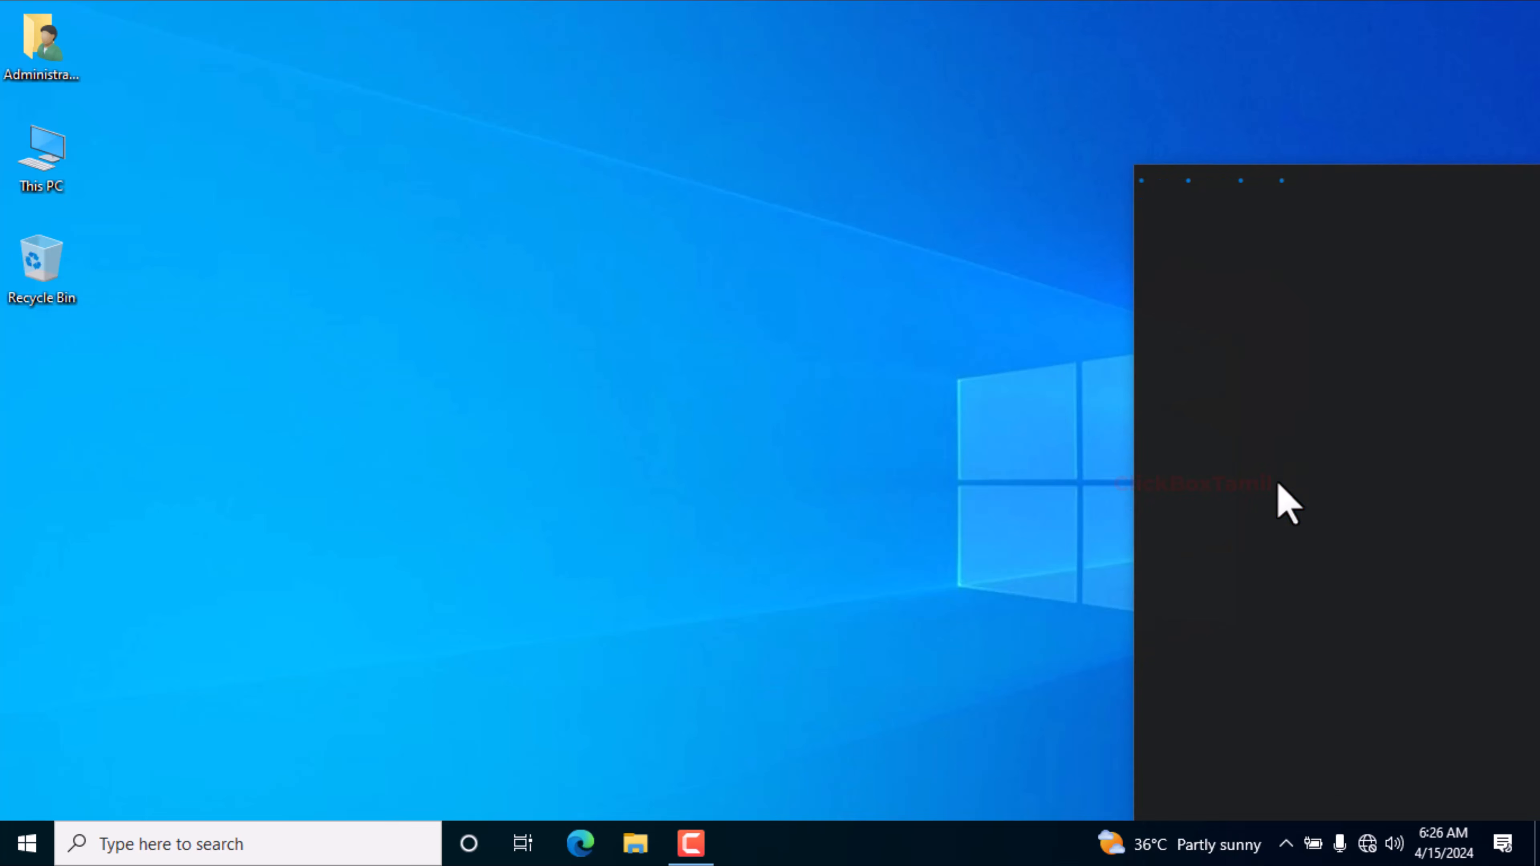
Step: Connect to the Virus Attack Wi-Fi network with automatic connection enabled
left_click(1289, 231)
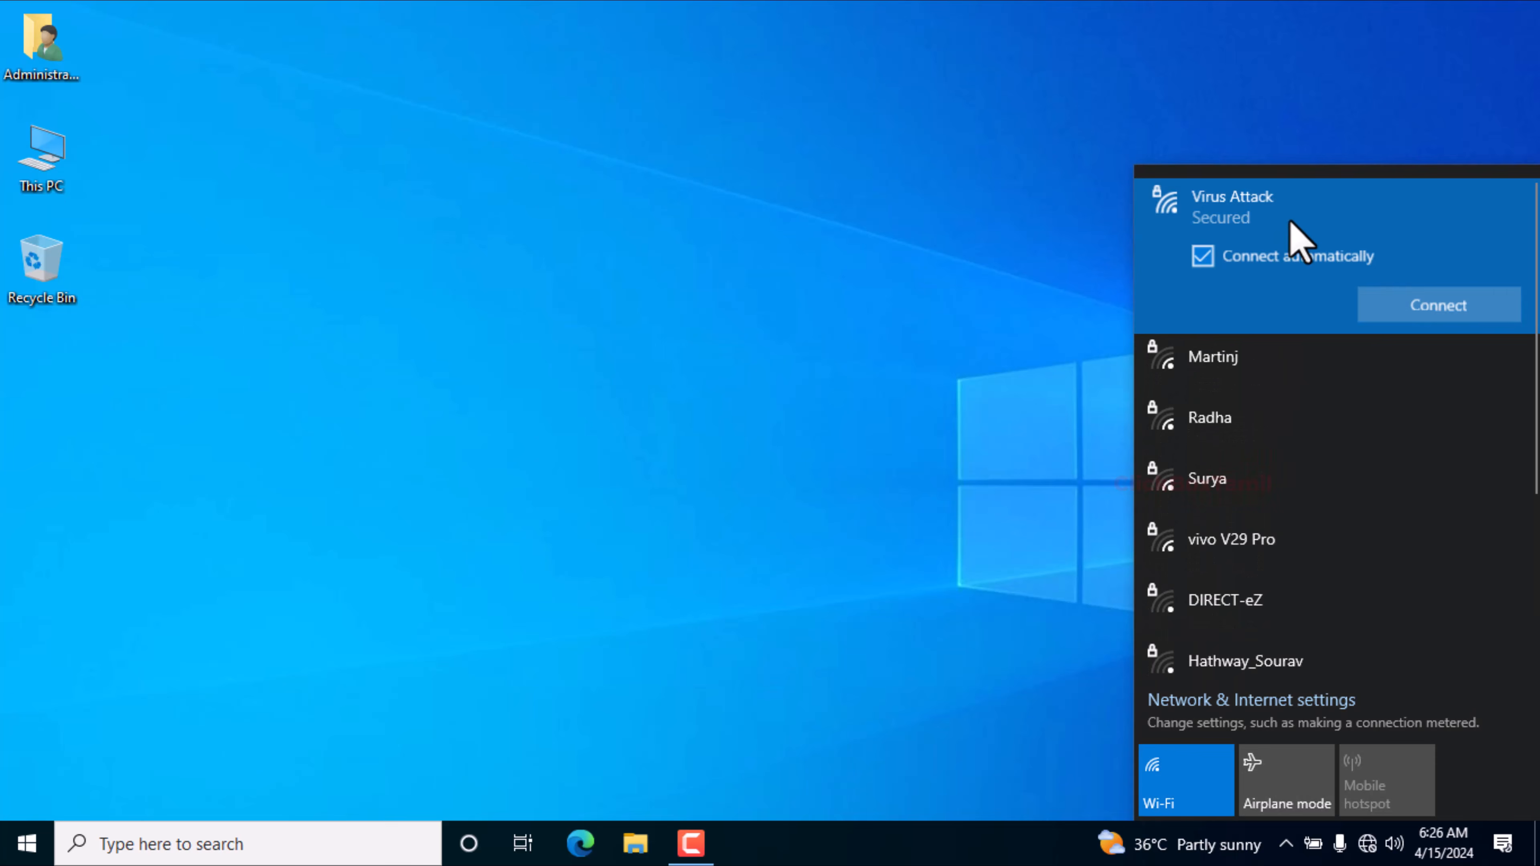
left_click(1376, 300)
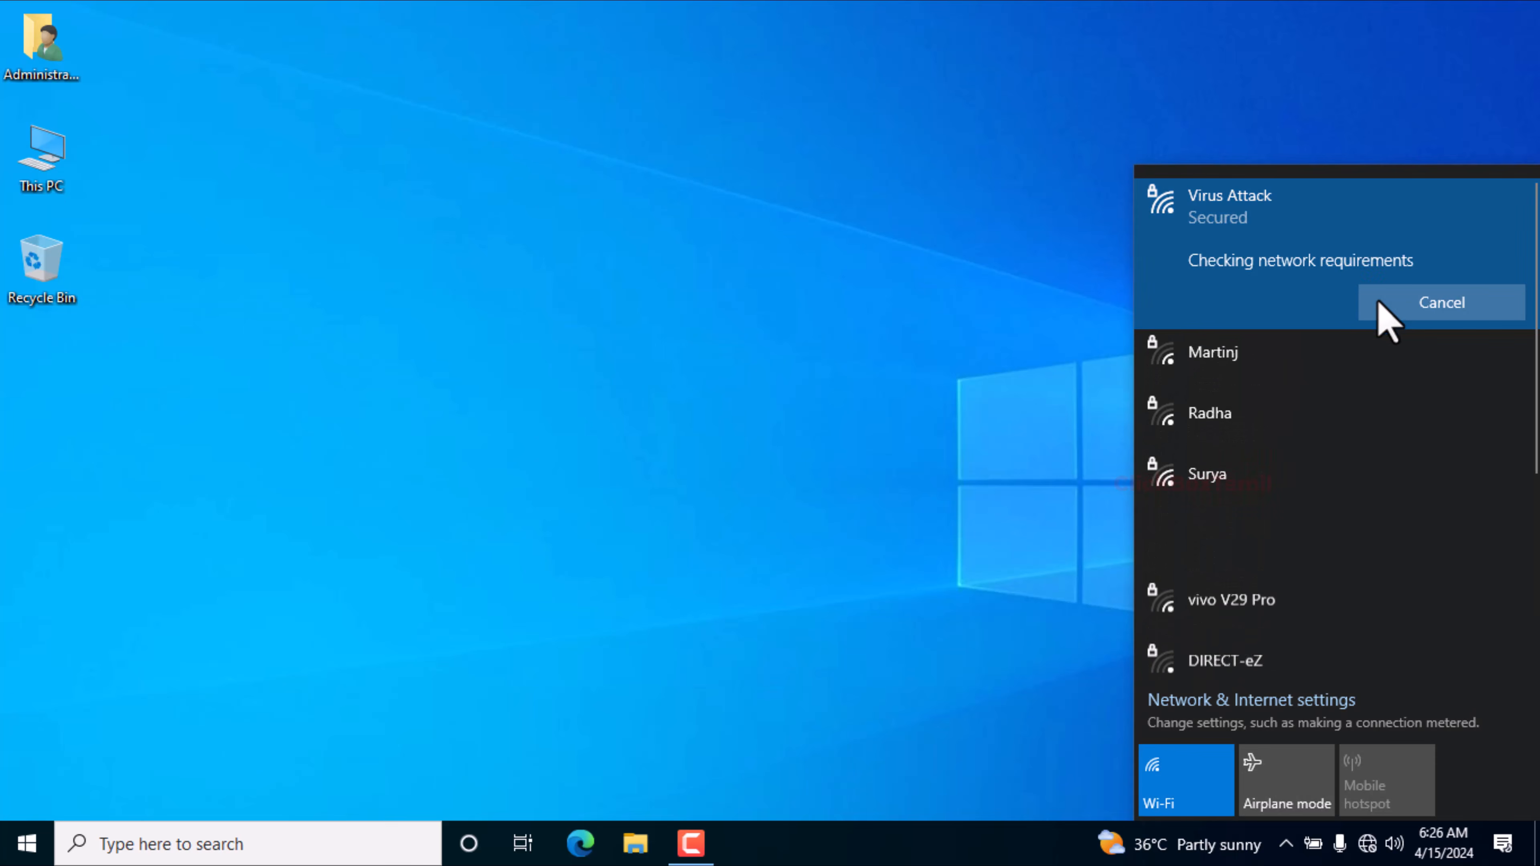
left_click(934, 486)
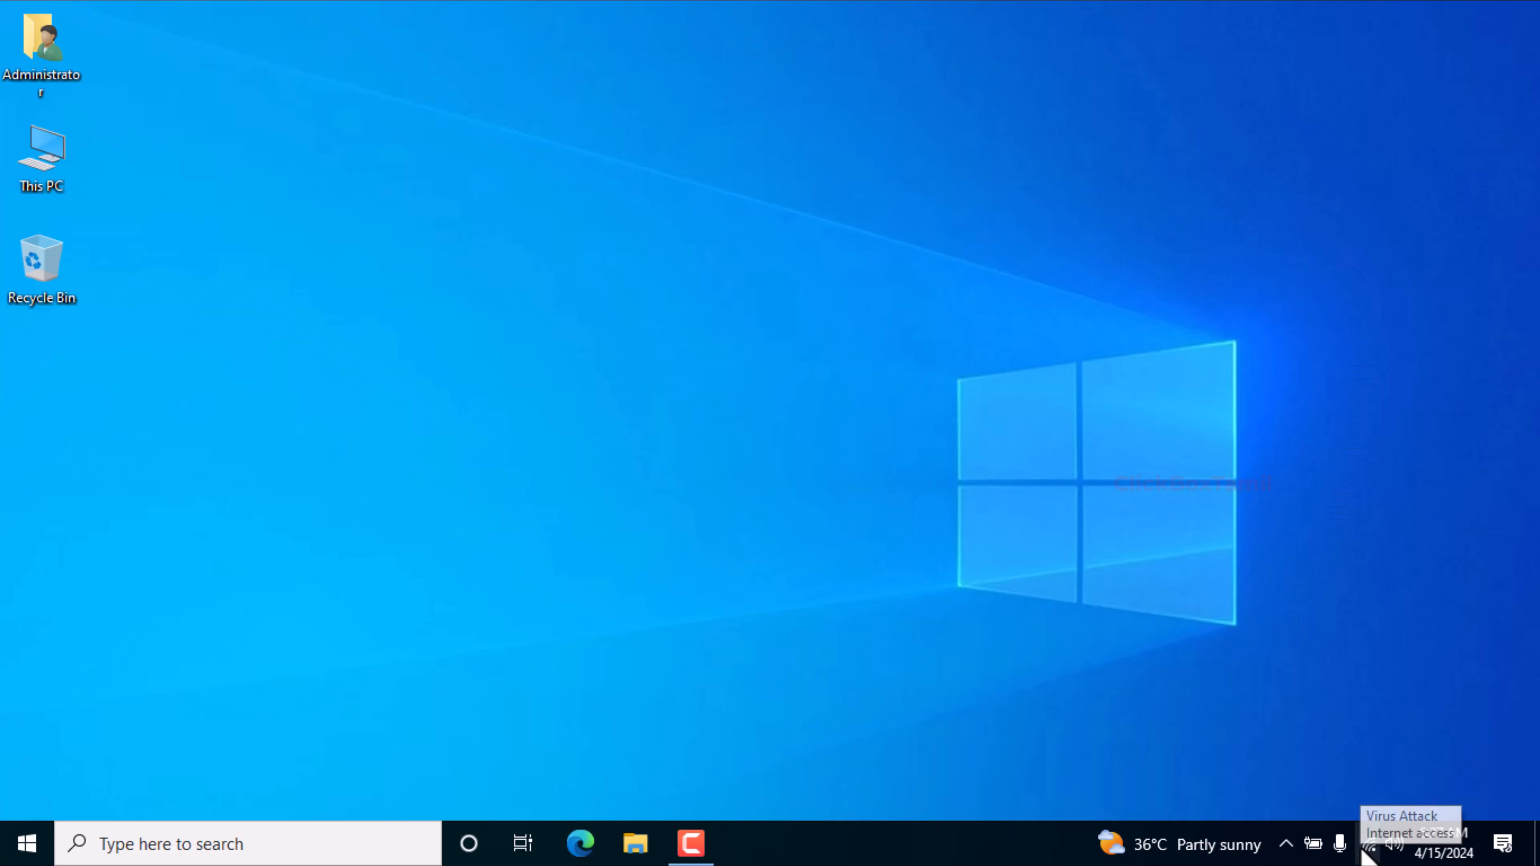
Step: Set the system time zone to (UTC+05:30) Chennai, Kolkata, Mumbai, New Delhi in the date and time settings
right_click(1443, 844)
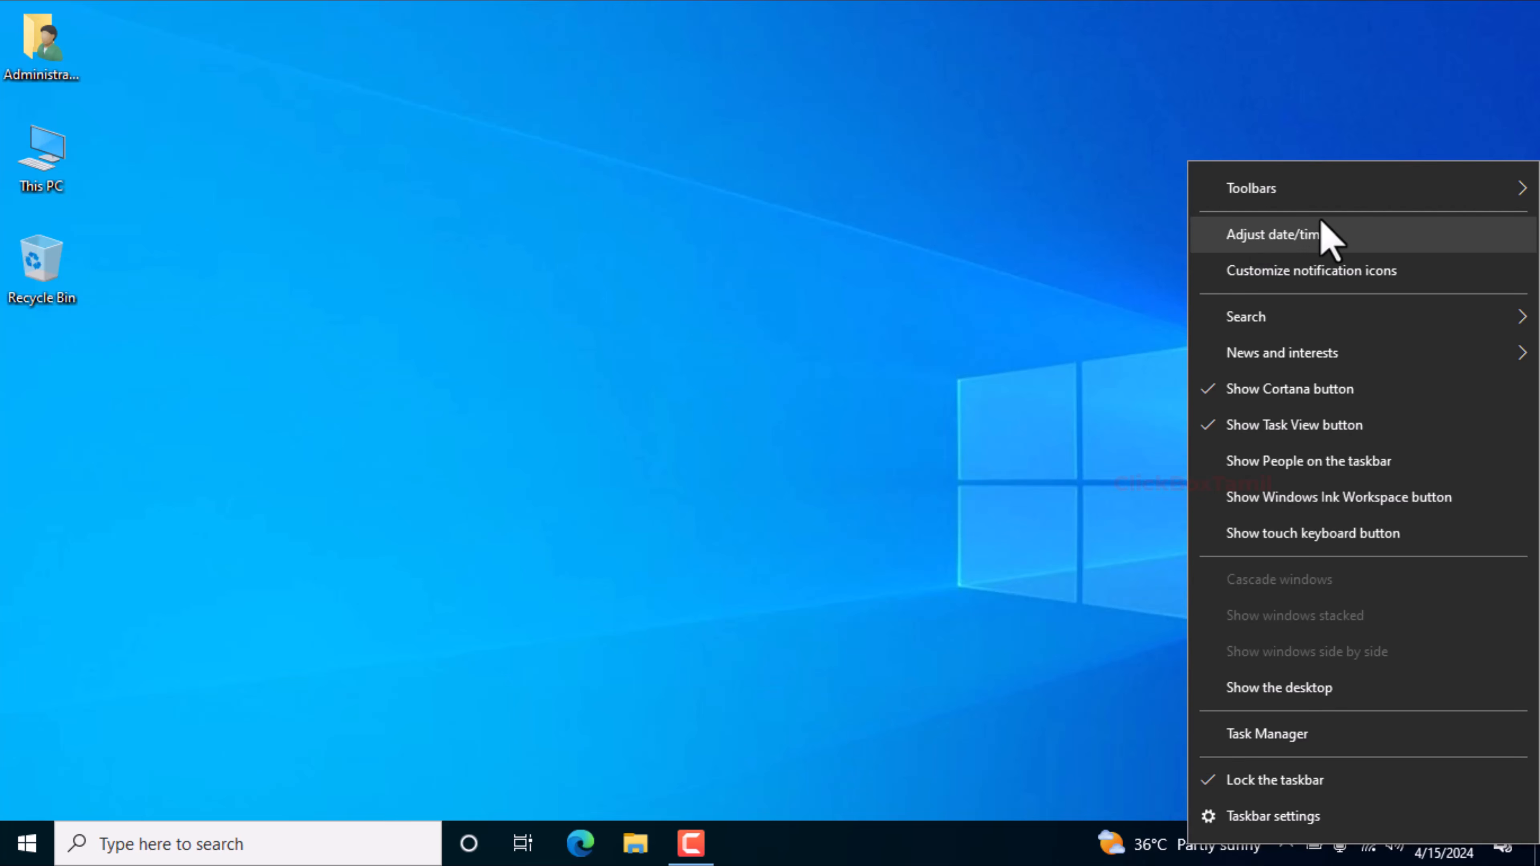
left_click(1320, 233)
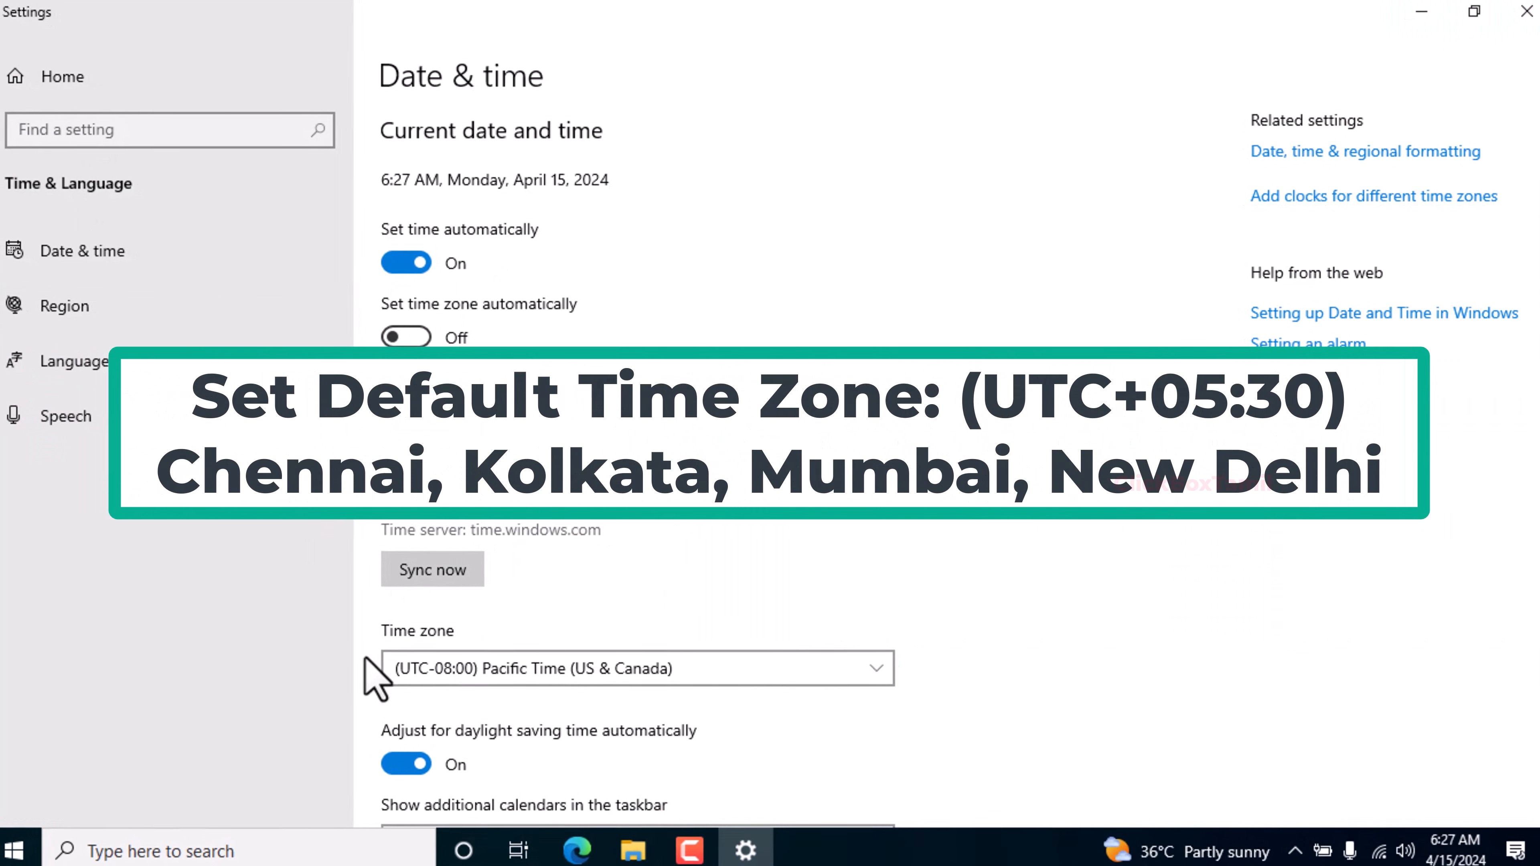
left_click(667, 682)
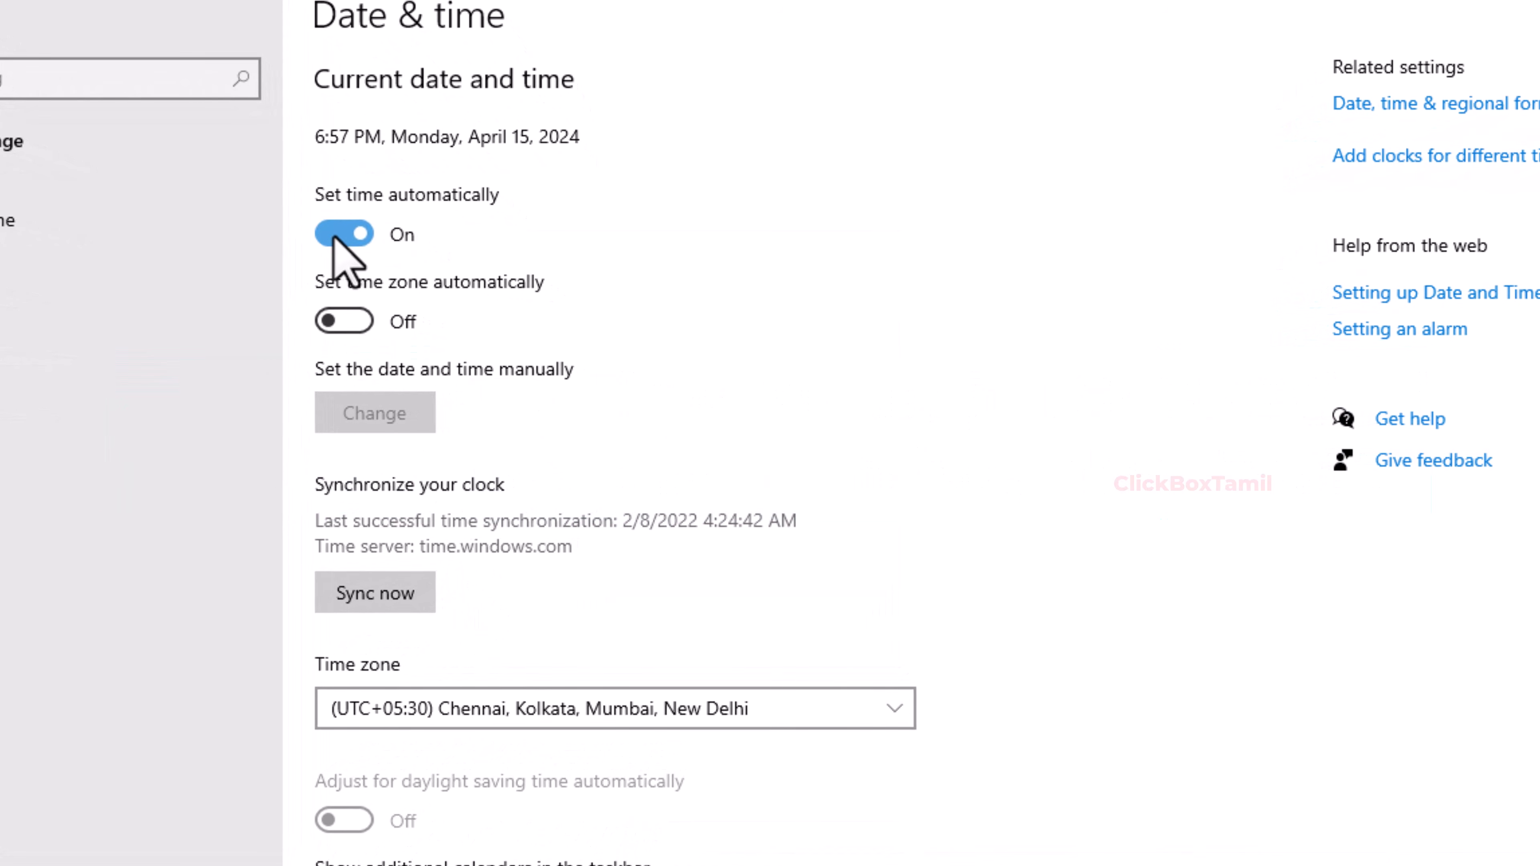
Step: Synchronize the clock and turn on setting both the time and the time zone automatically
left_click(367, 246)
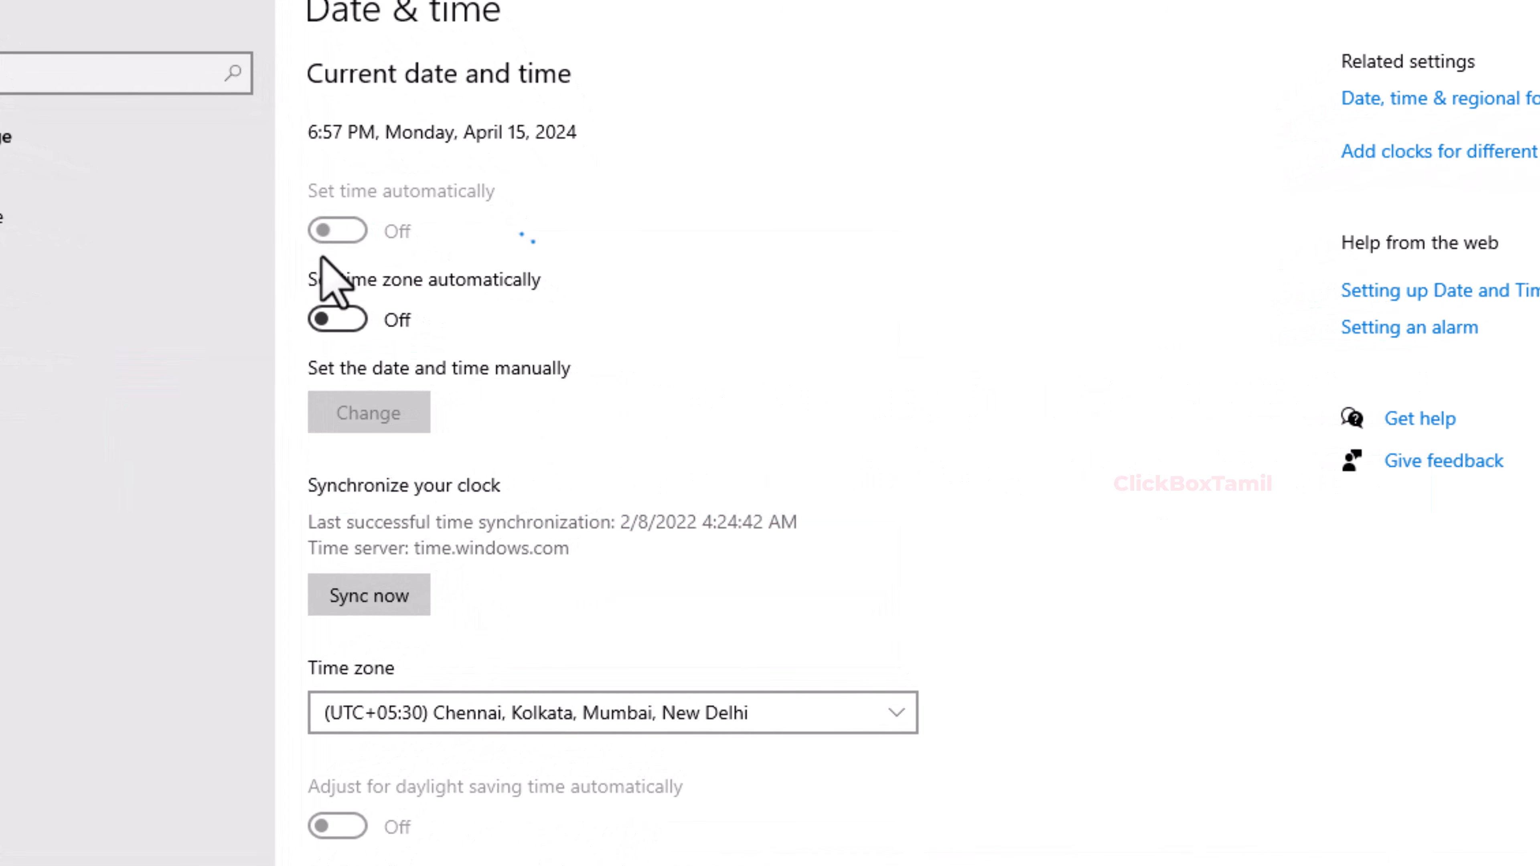
left_click(363, 599)
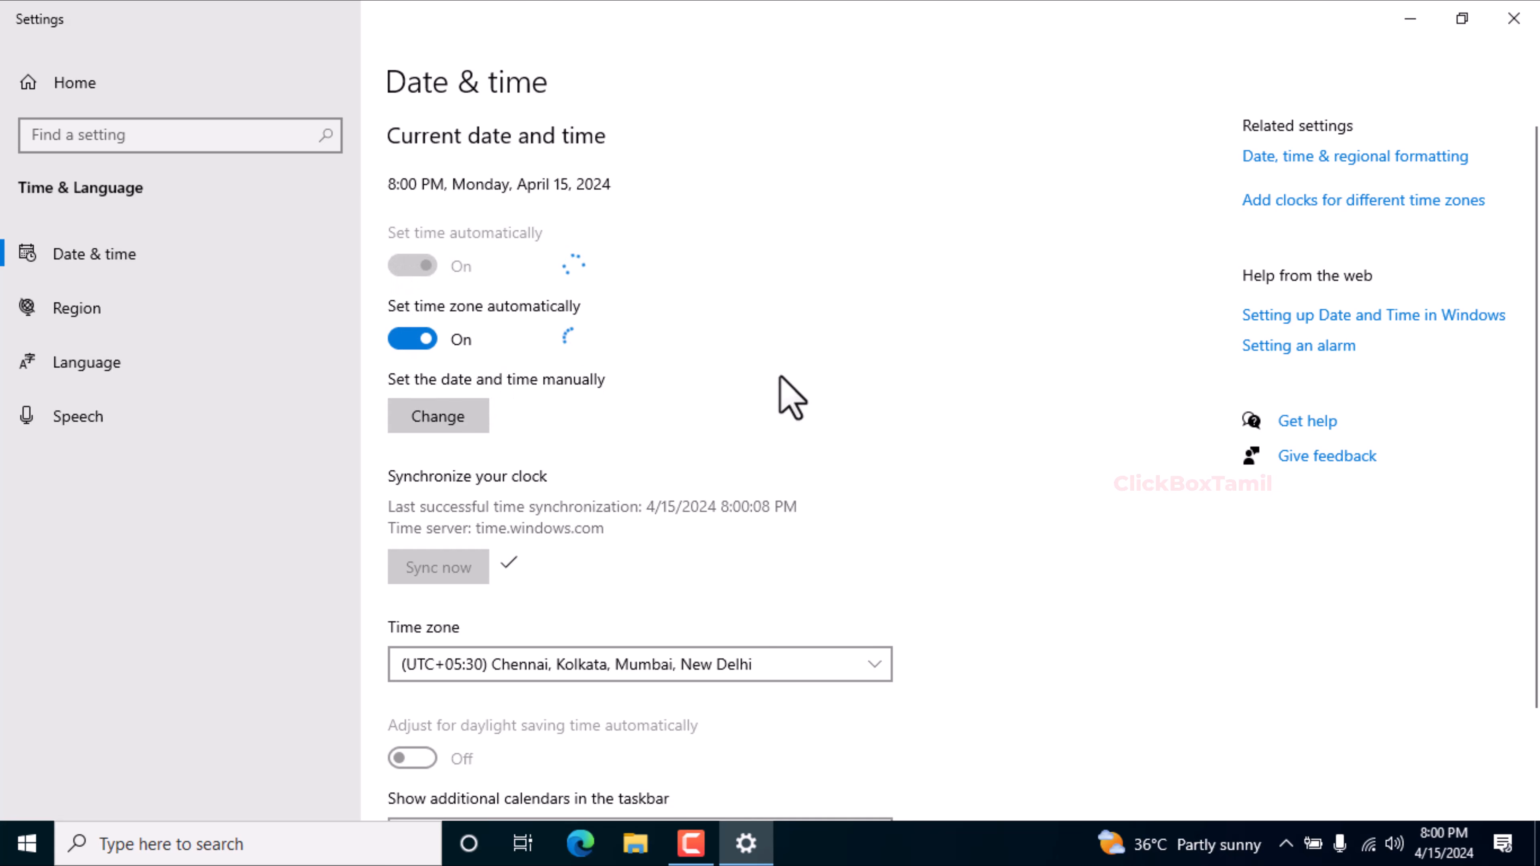
left_click(1471, 11)
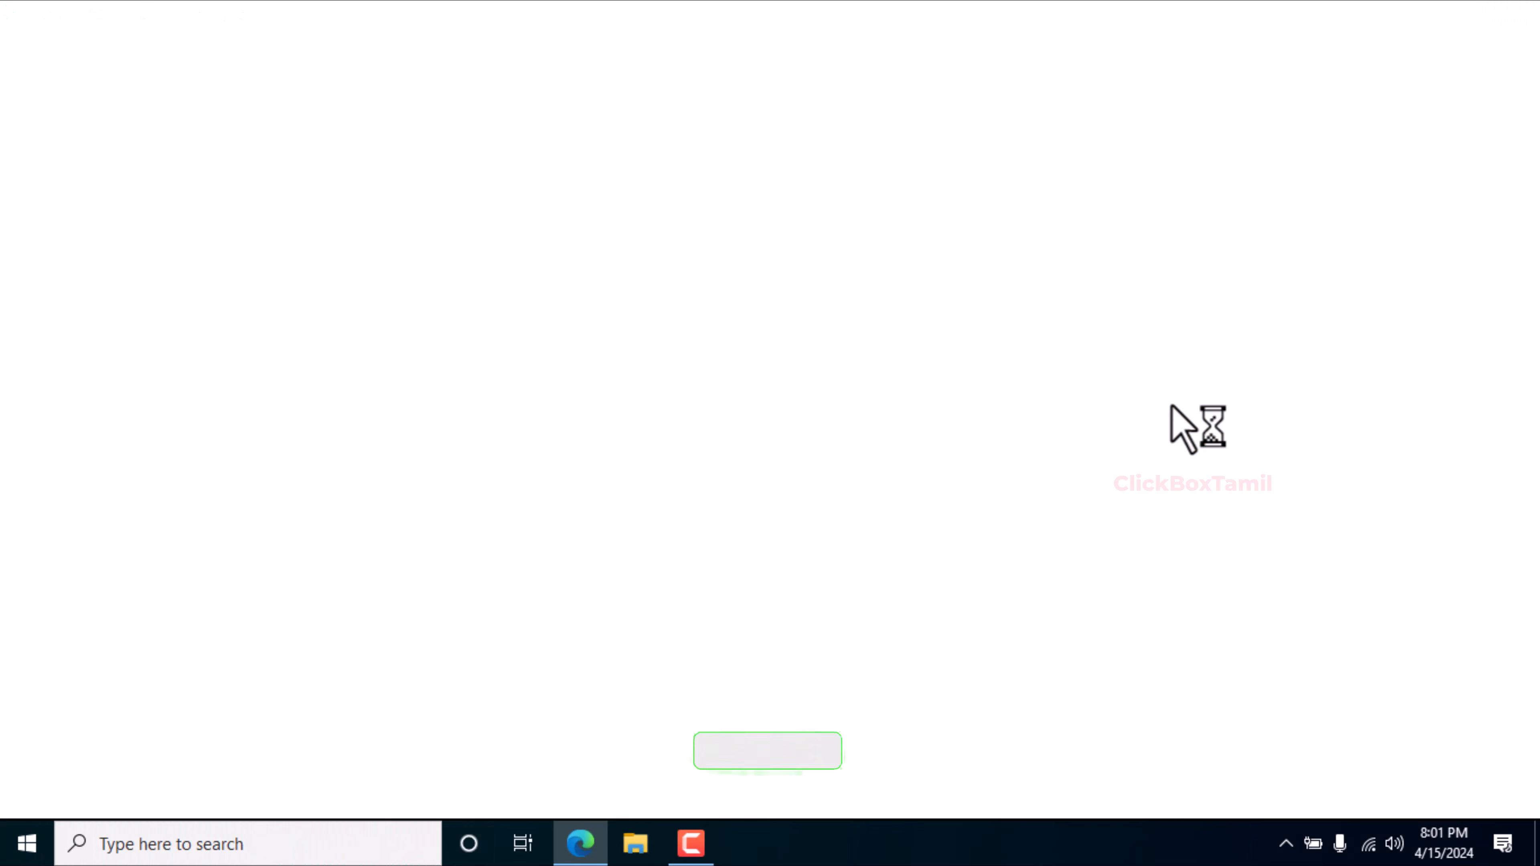
Step: In Microsoft Edge, go to google.com and choose to stay signed out of Google
type("google.com")
key("Return")
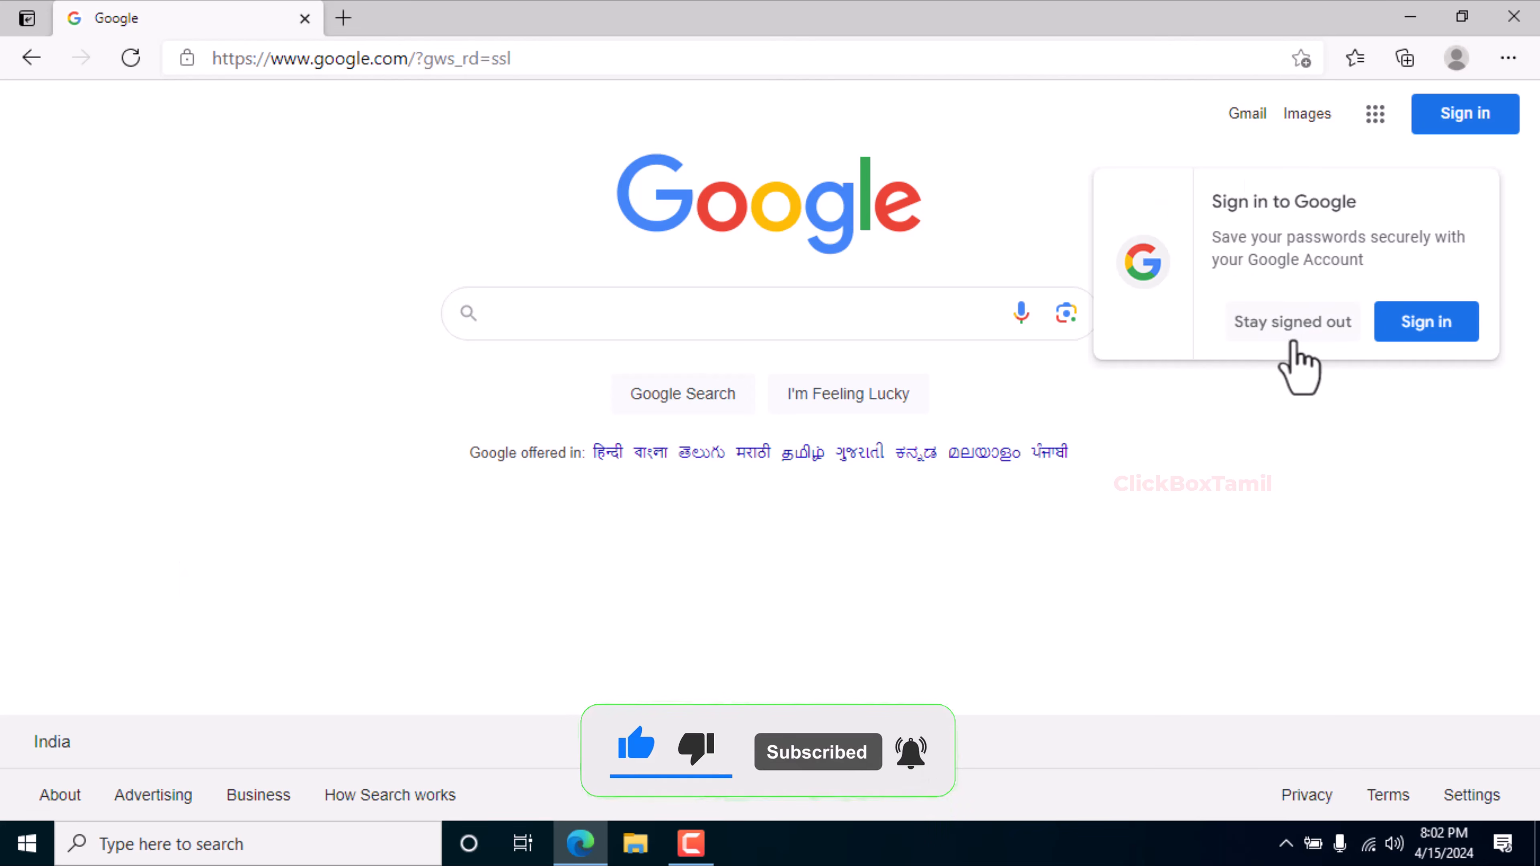
left_click(1297, 335)
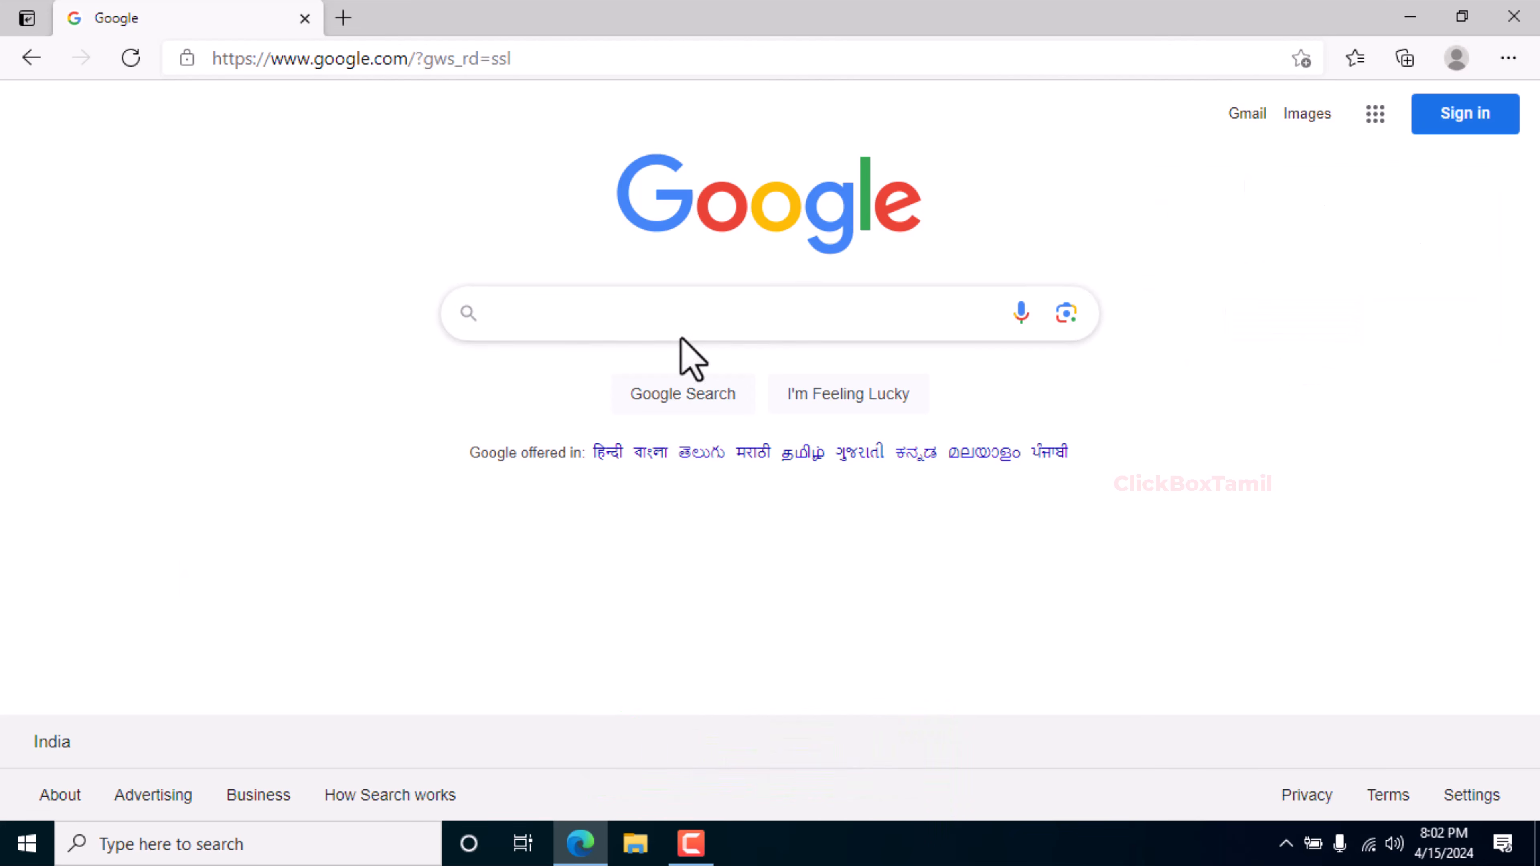
Step: Search Google for "google chrome"
left_click(688, 314)
type("google ")
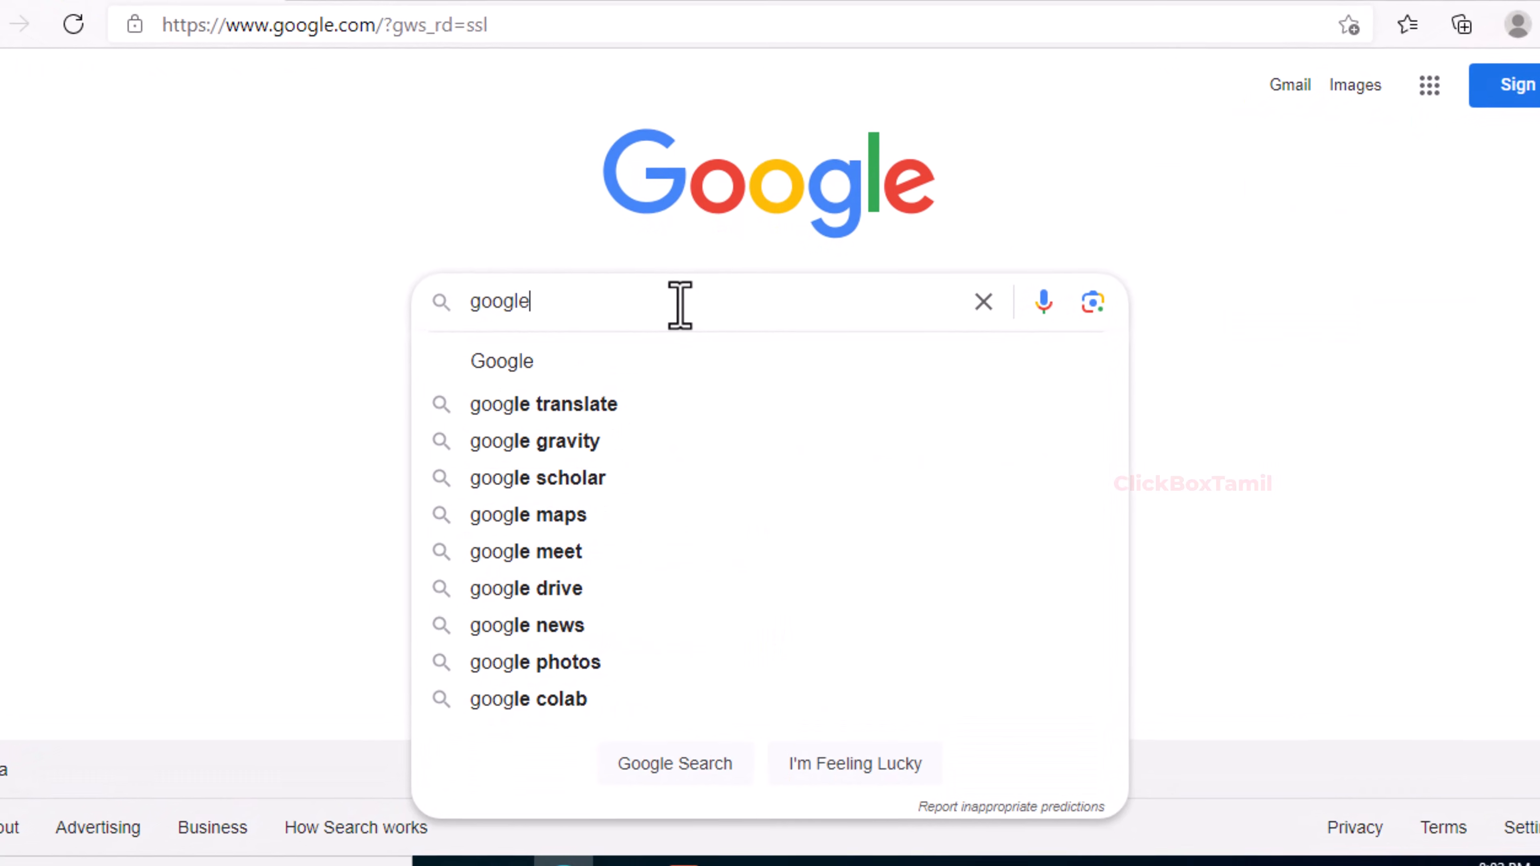
type("chorm")
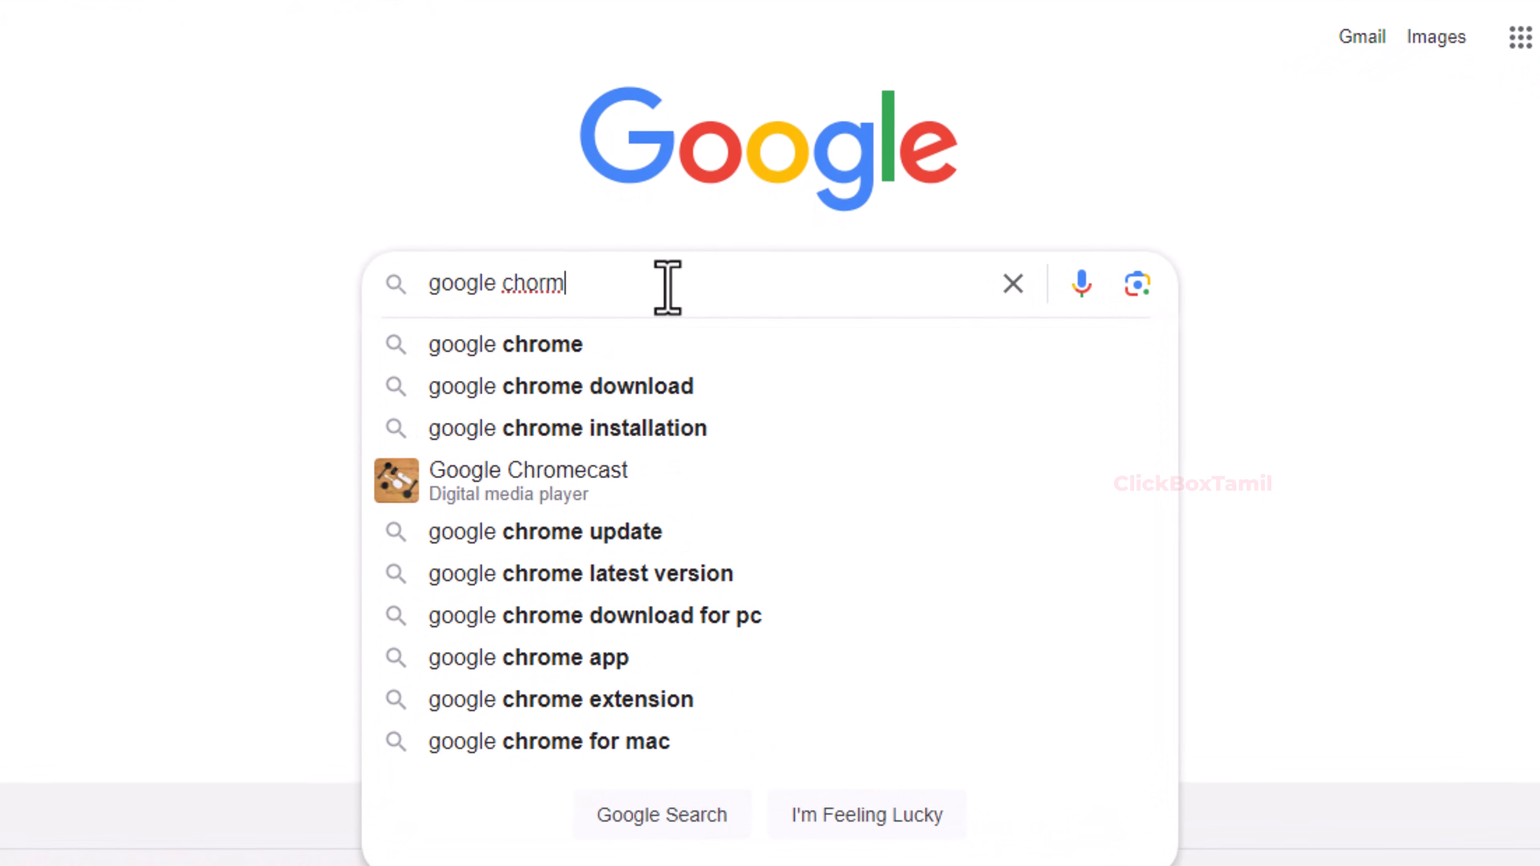
key("Down")
key("Return")
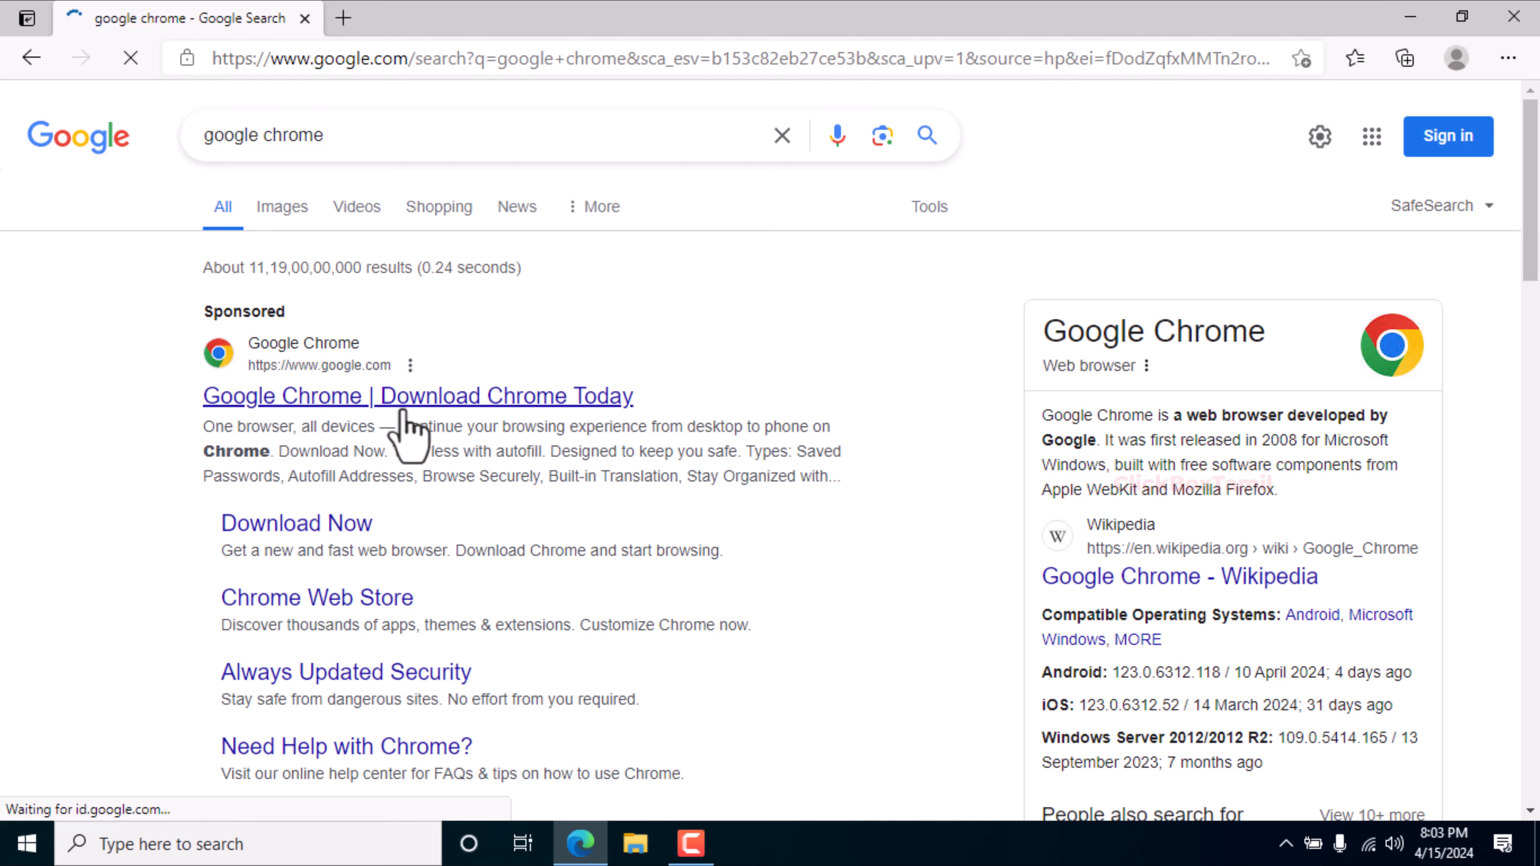
Step: Open the Google Chrome download result in a new tab and download Chrome for Windows
right_click(403, 403)
left_click(450, 418)
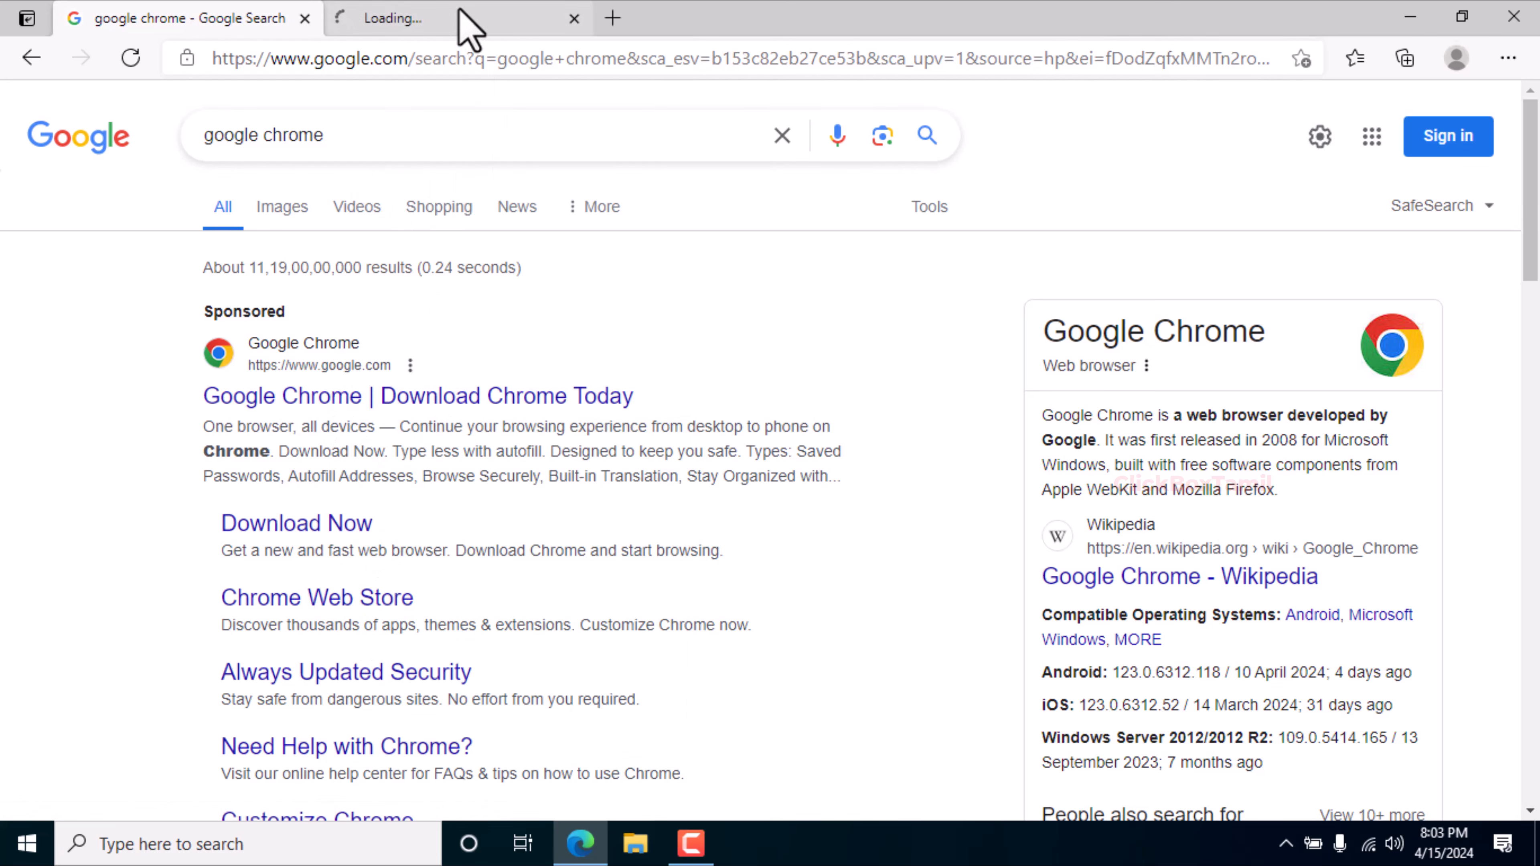
left_click(467, 24)
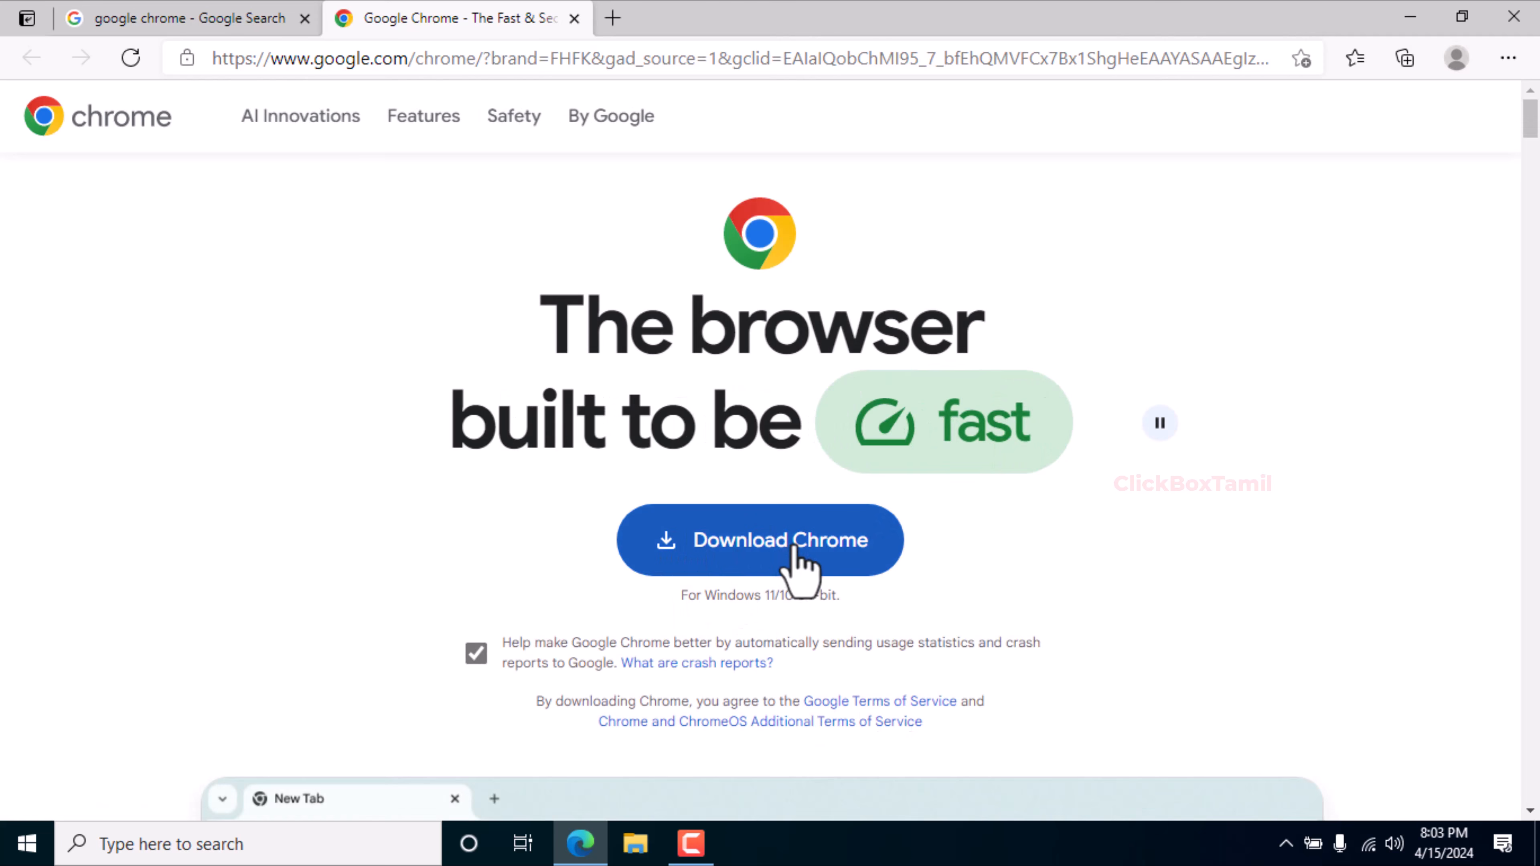
left_click(743, 539)
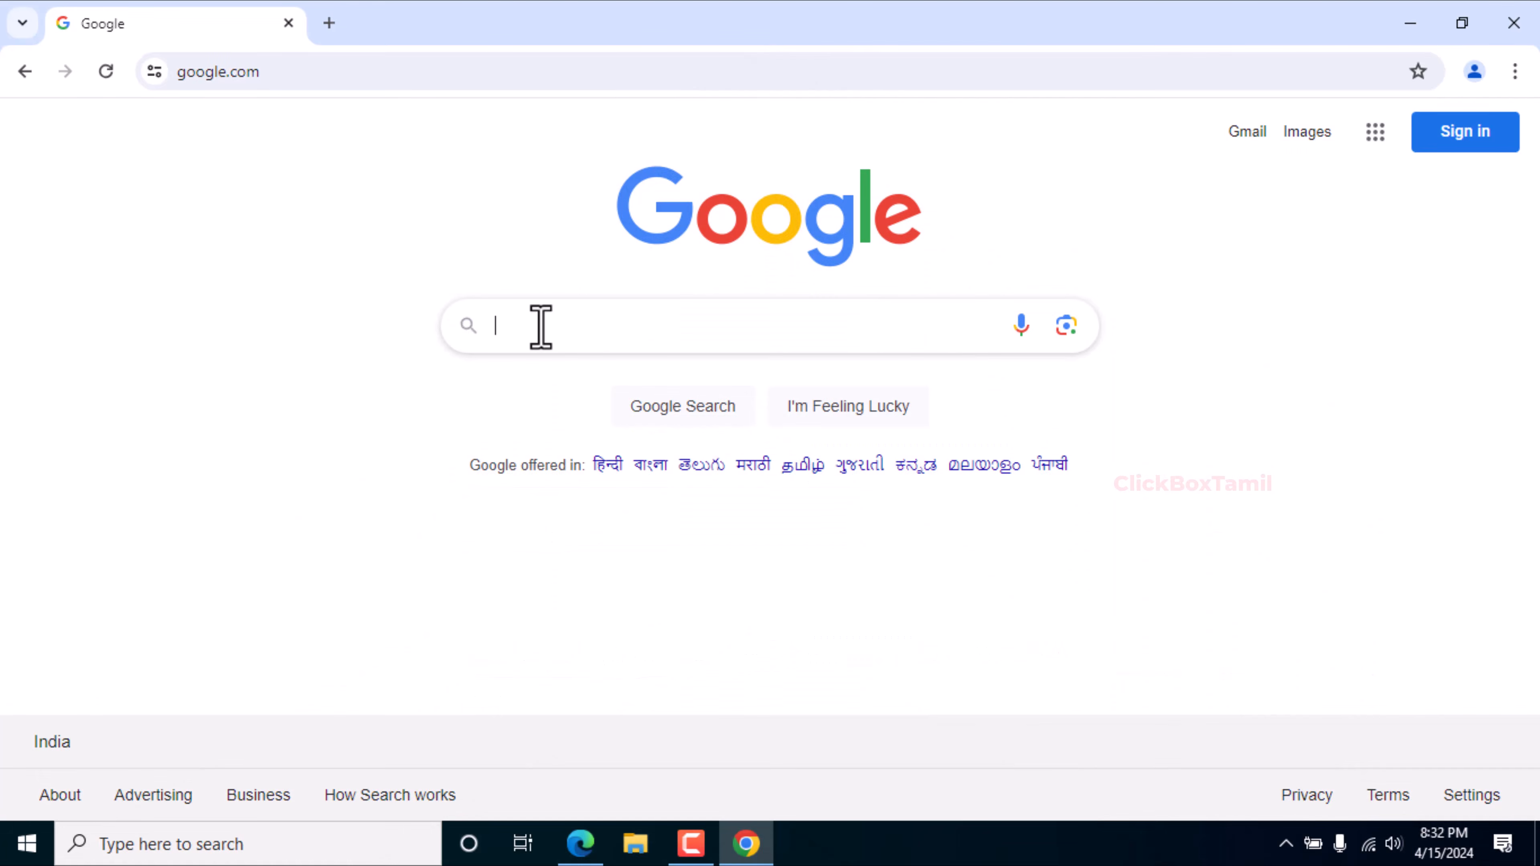
Step: In Google Chrome, search Google for "vlc download"
left_click(541, 326)
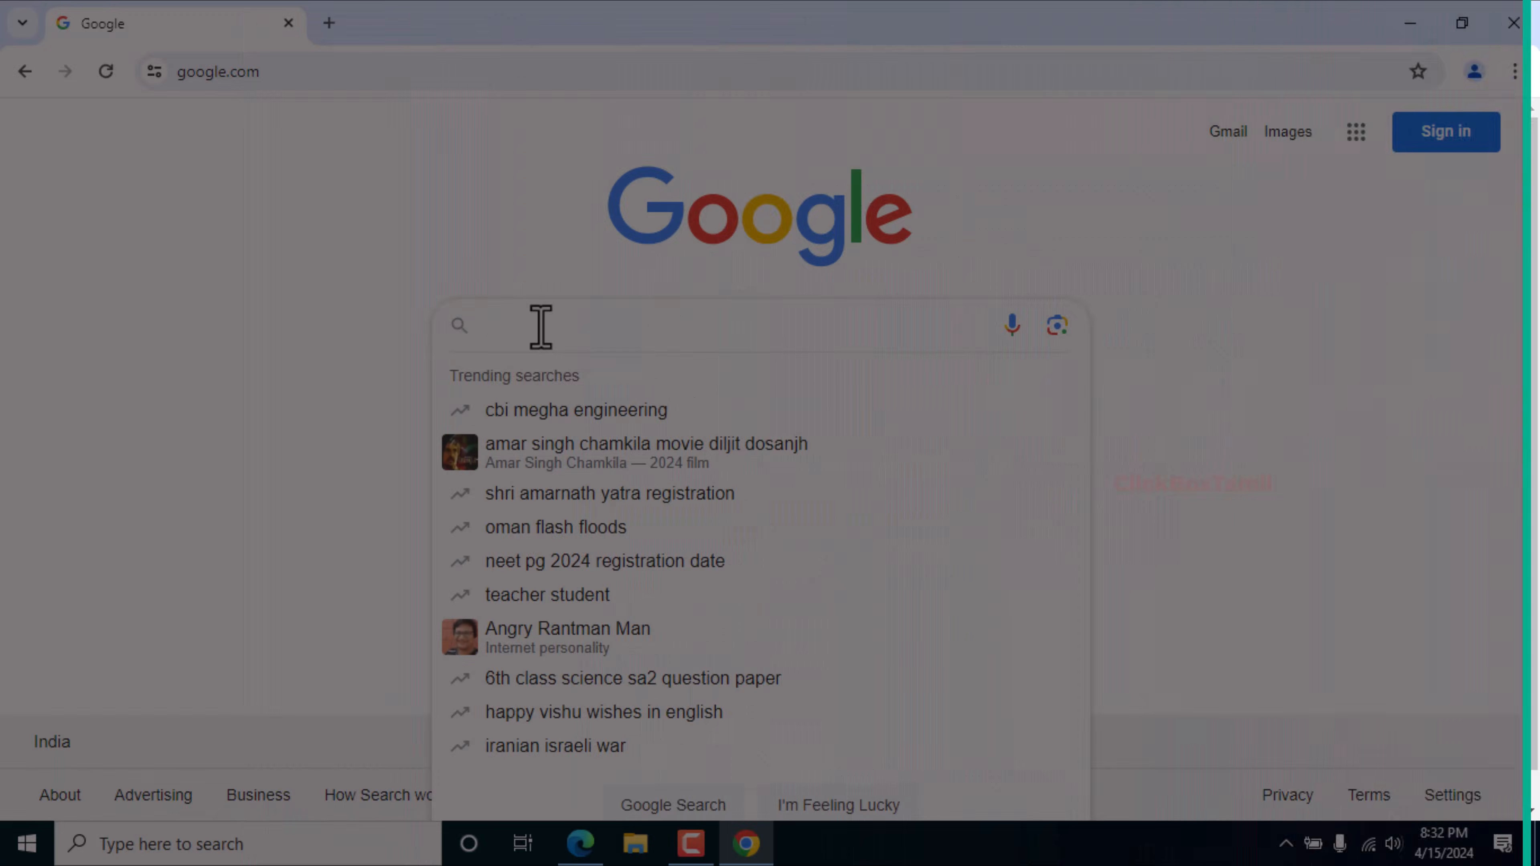
type("vl")
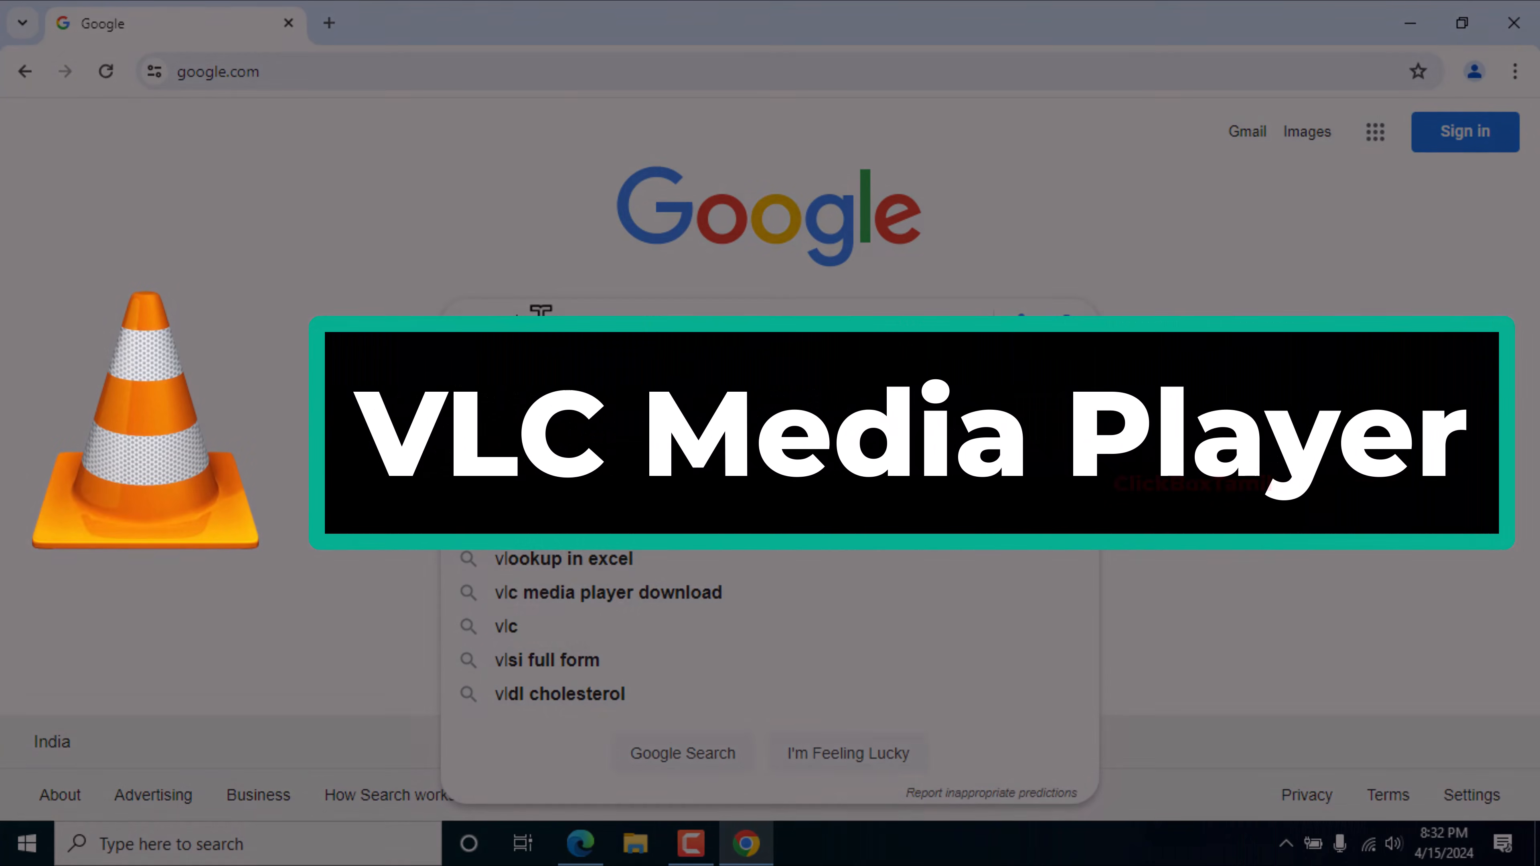
type("c dow")
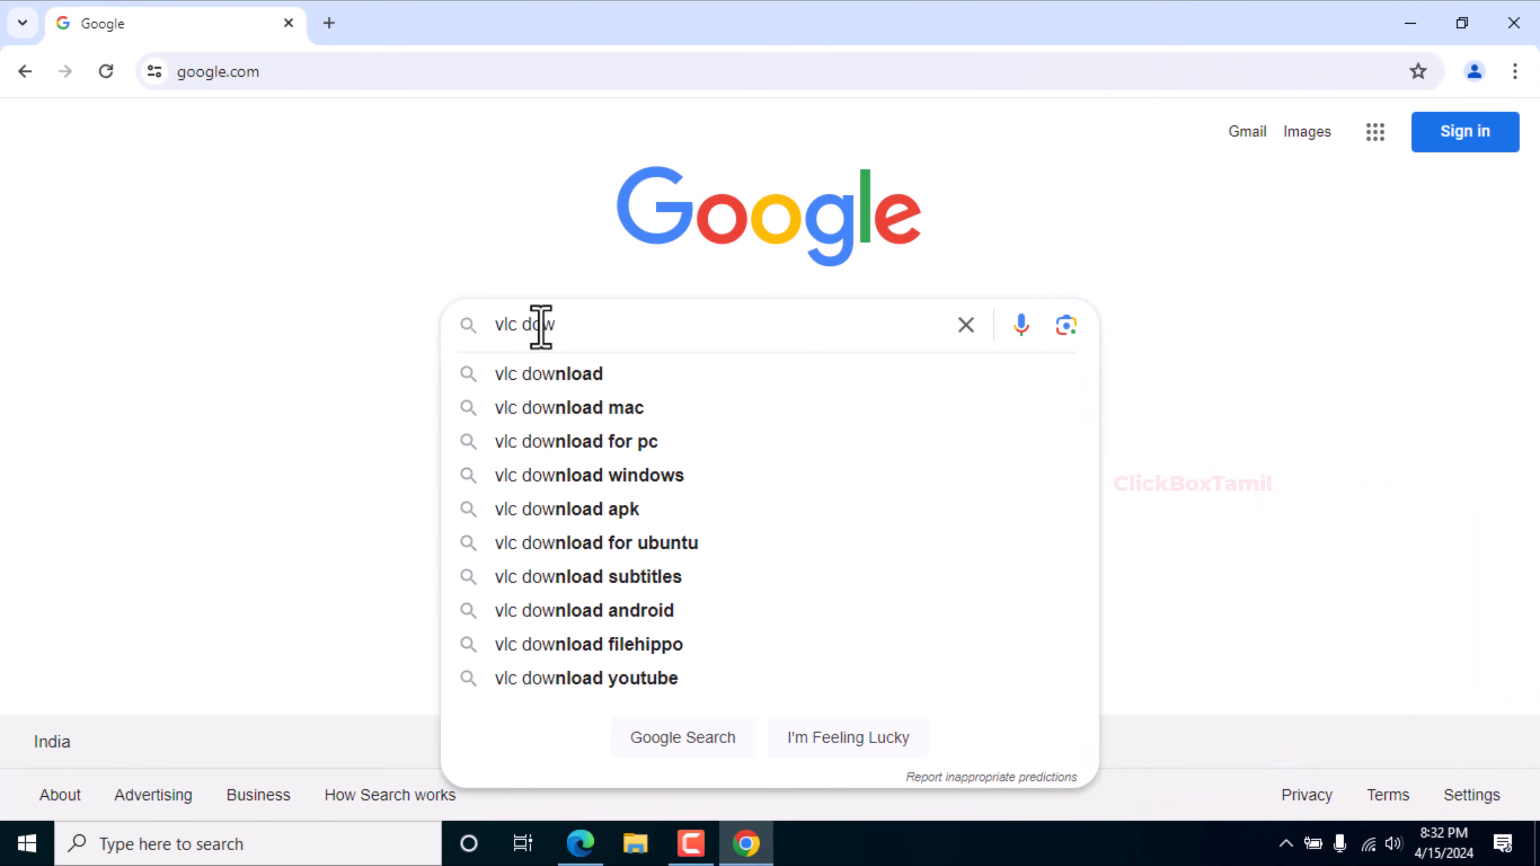
type("nload")
key("Return")
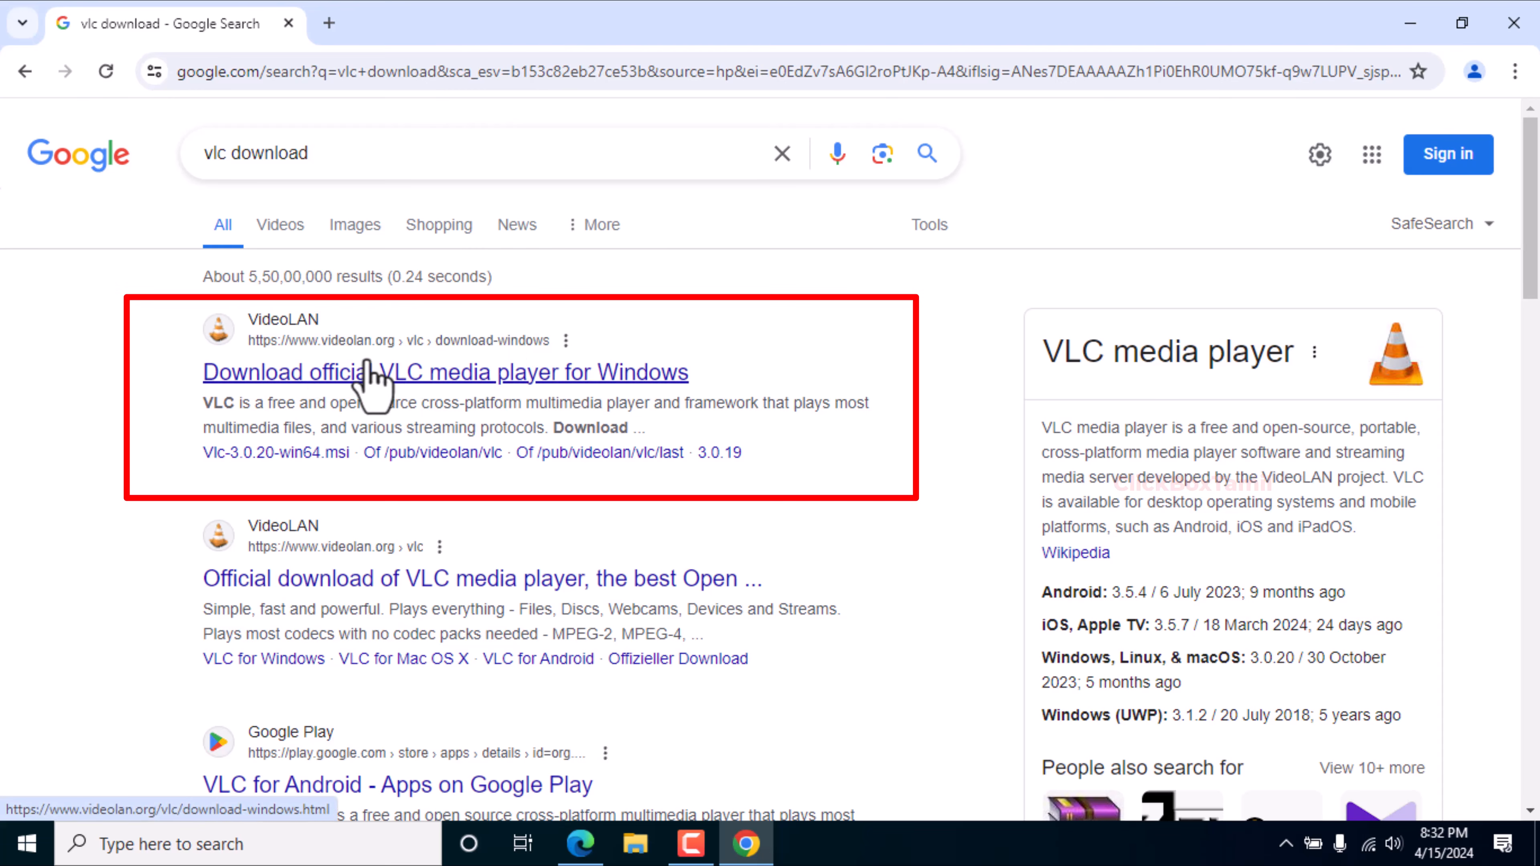
Step: Open VideoLAN's official VLC media player for Windows download page in a new tab and switch to it
right_click(425, 378)
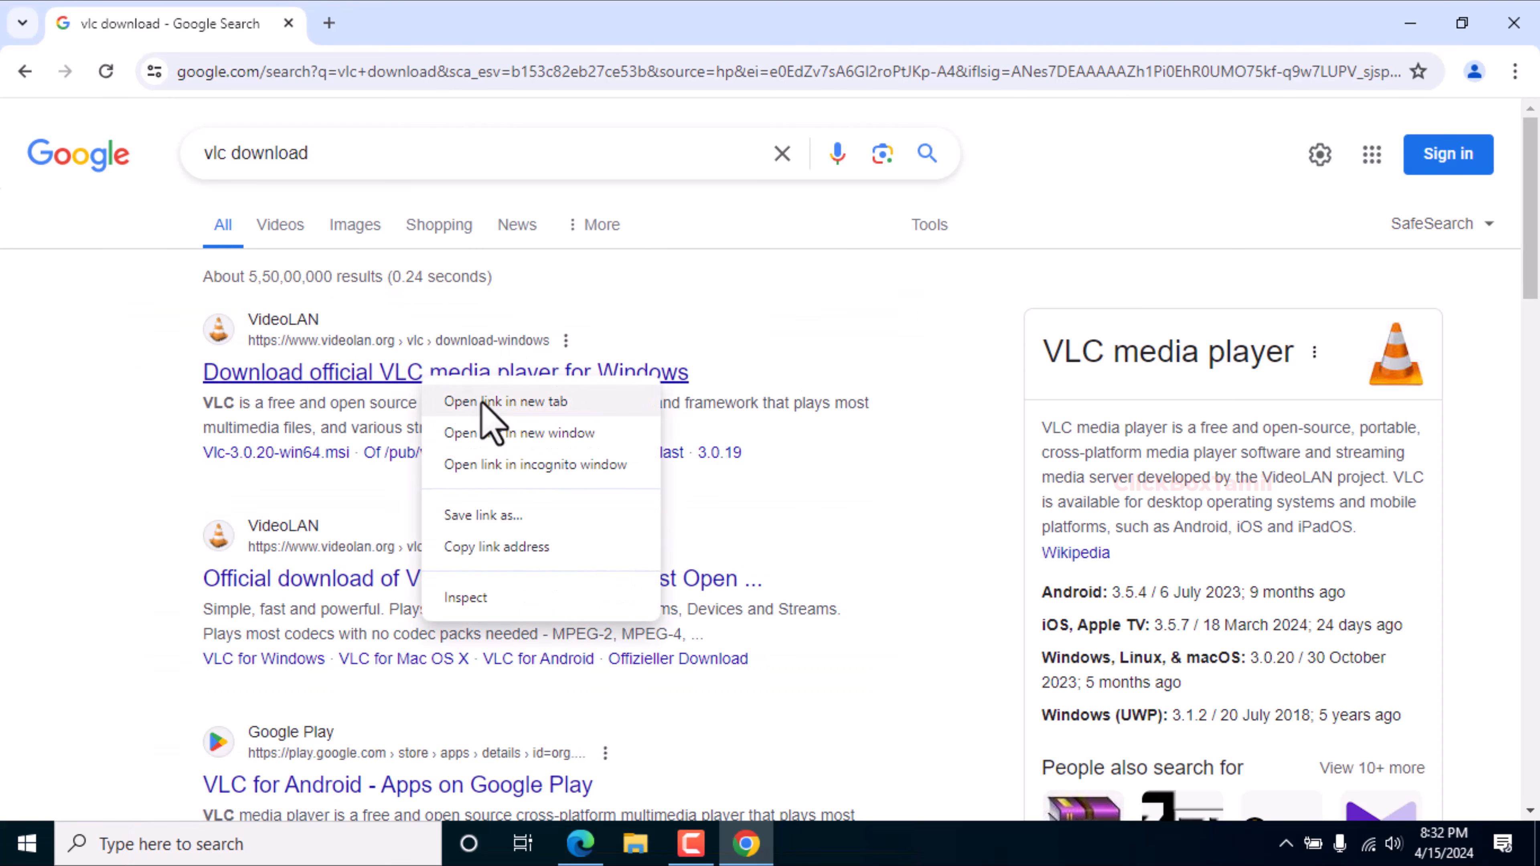
left_click(482, 401)
left_click(407, 31)
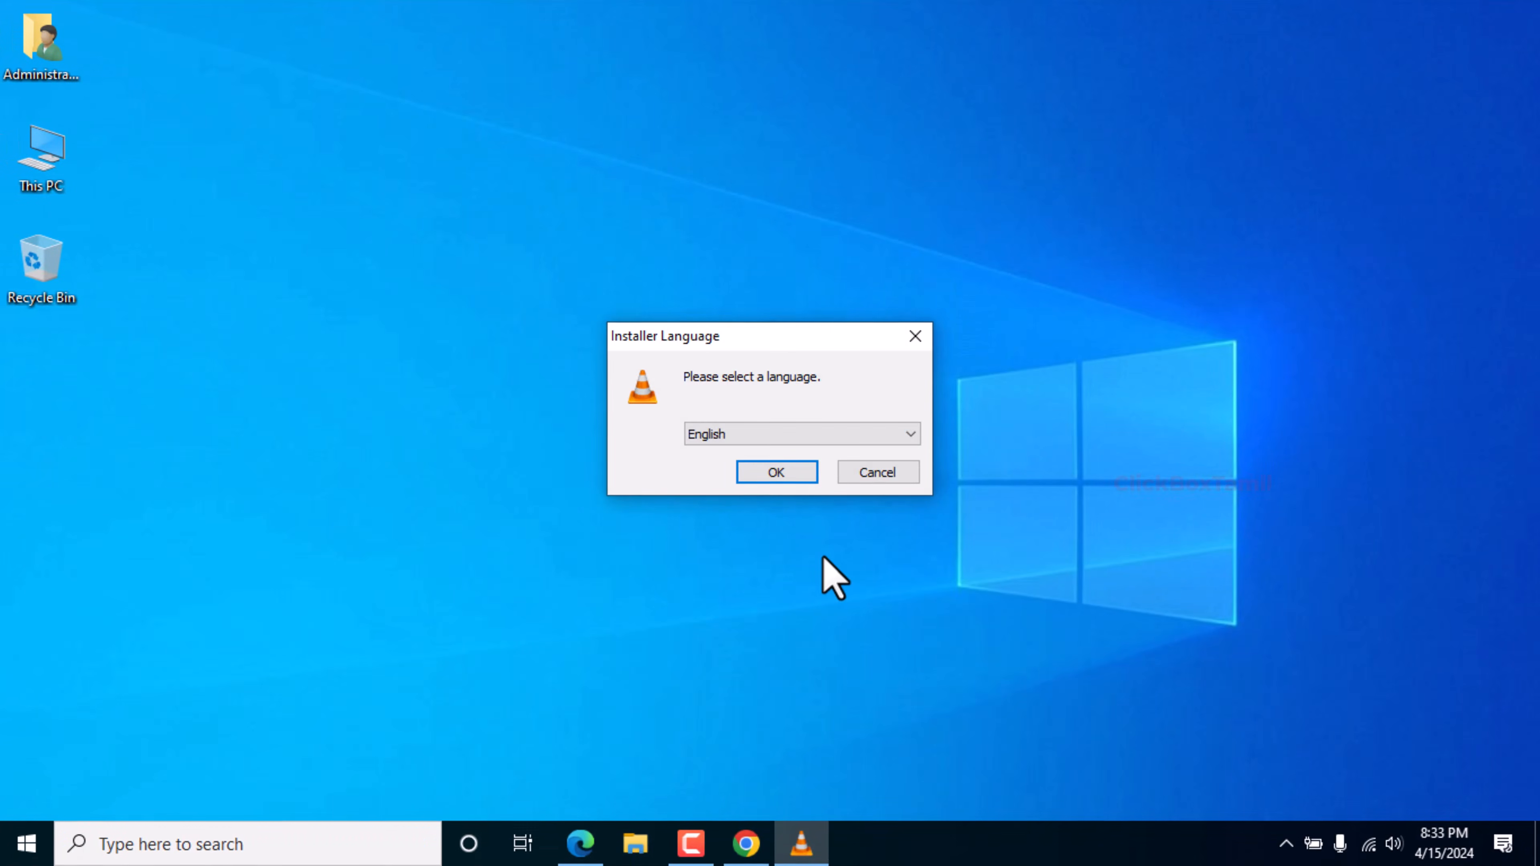
Step: Install VLC media player in English to C:\Program Files (x86)\VideoLAN\VLC and launch it with metadata network access and regular update checks allowed
left_click(787, 479)
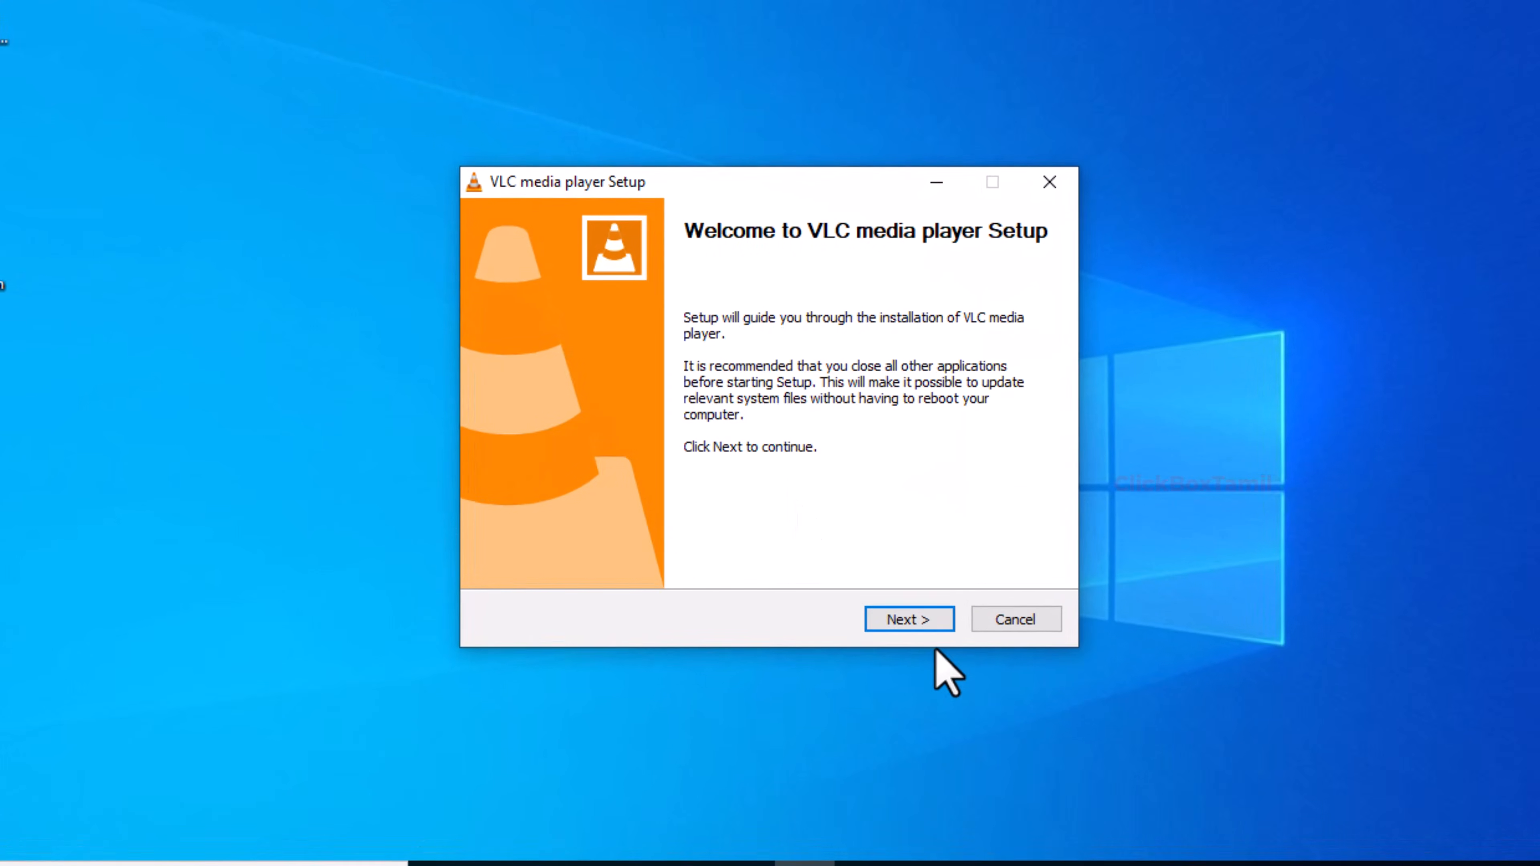
left_click(923, 618)
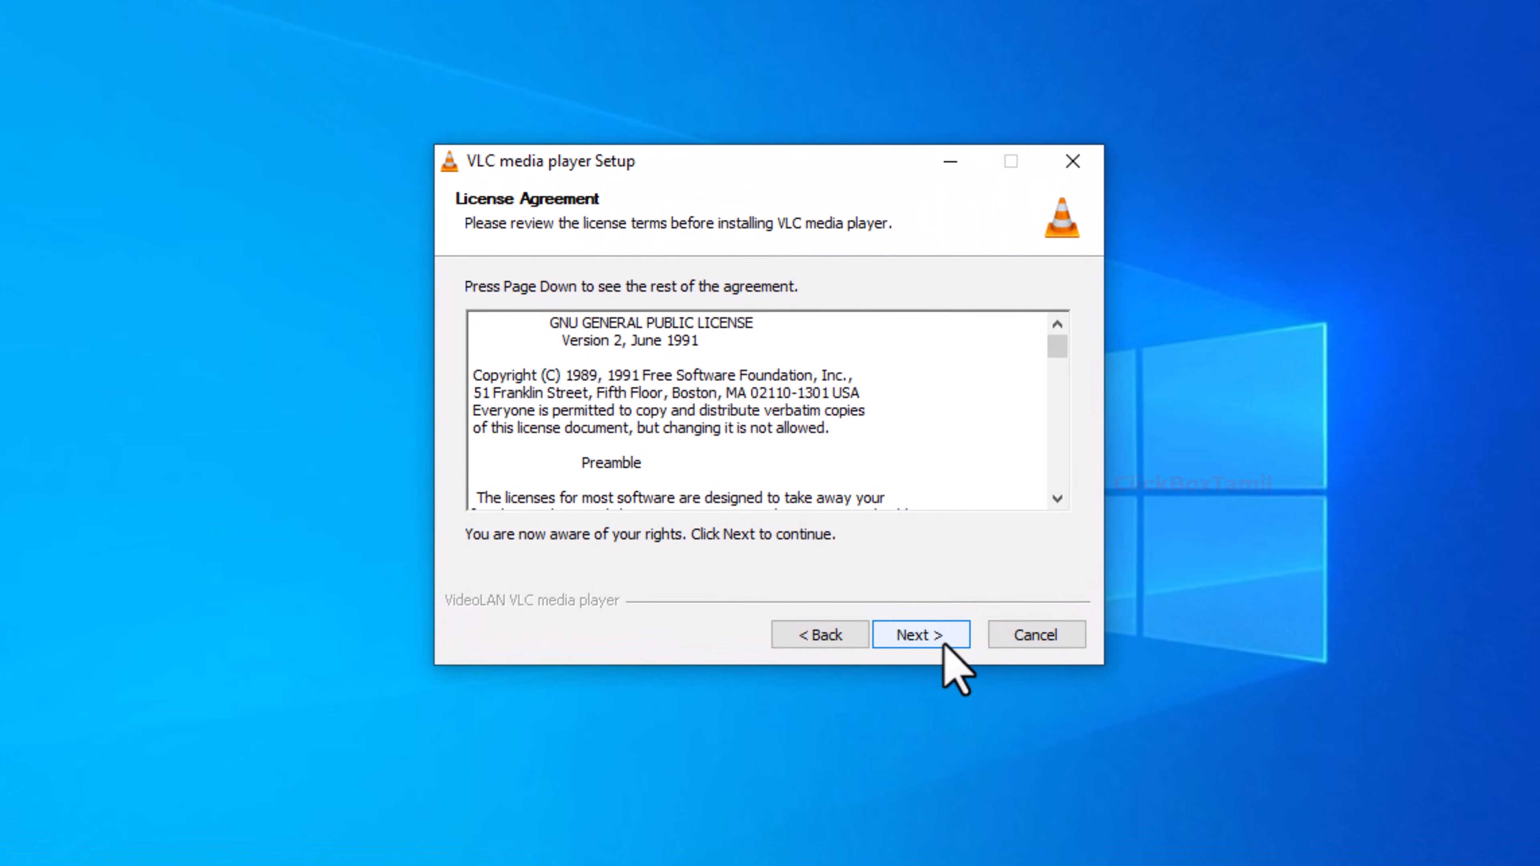
left_click(940, 634)
left_click(933, 640)
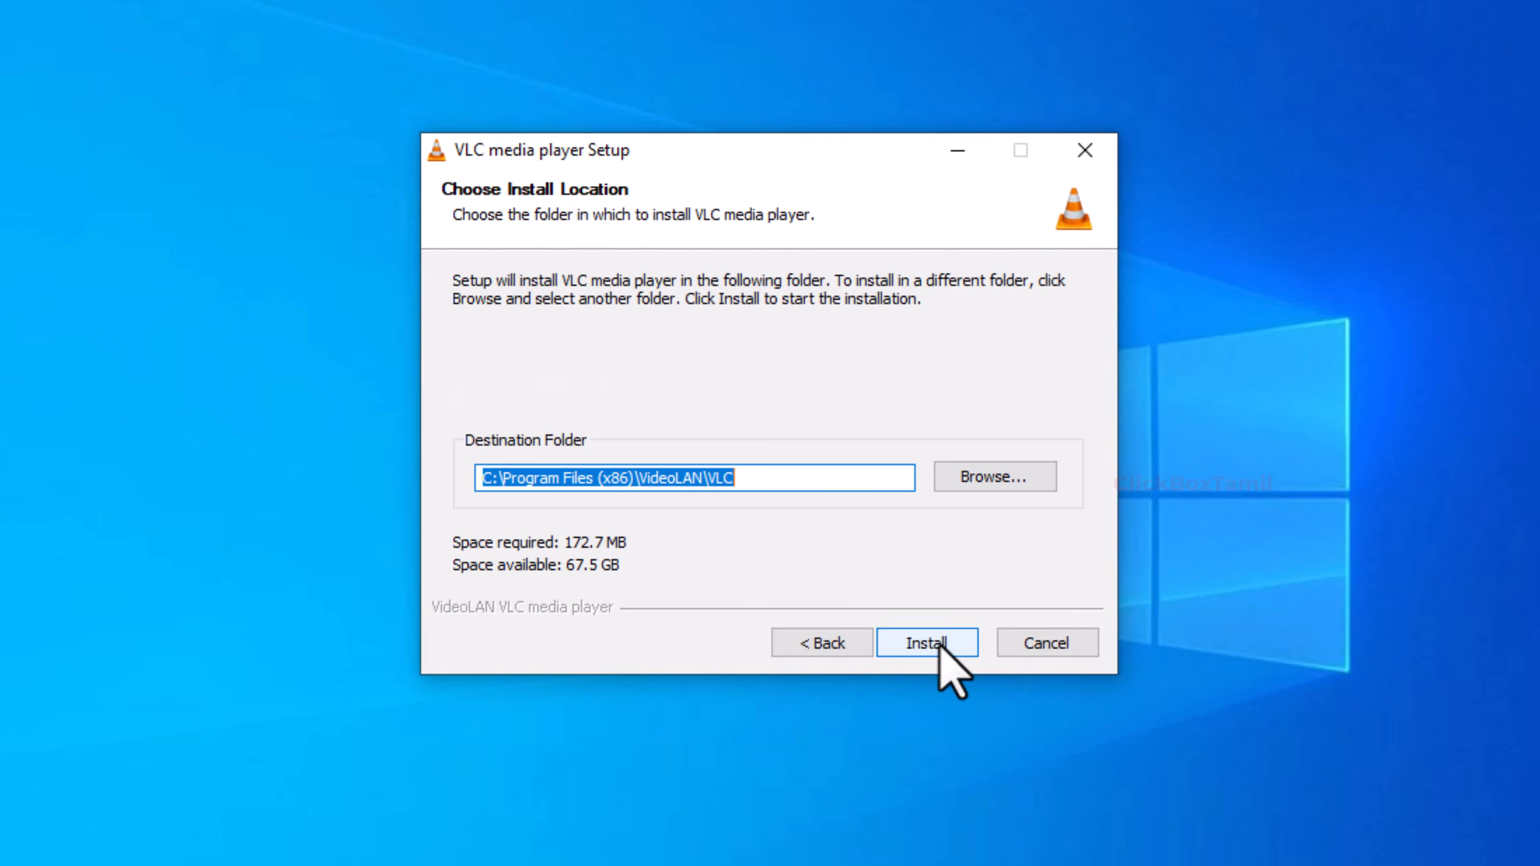
left_click(934, 641)
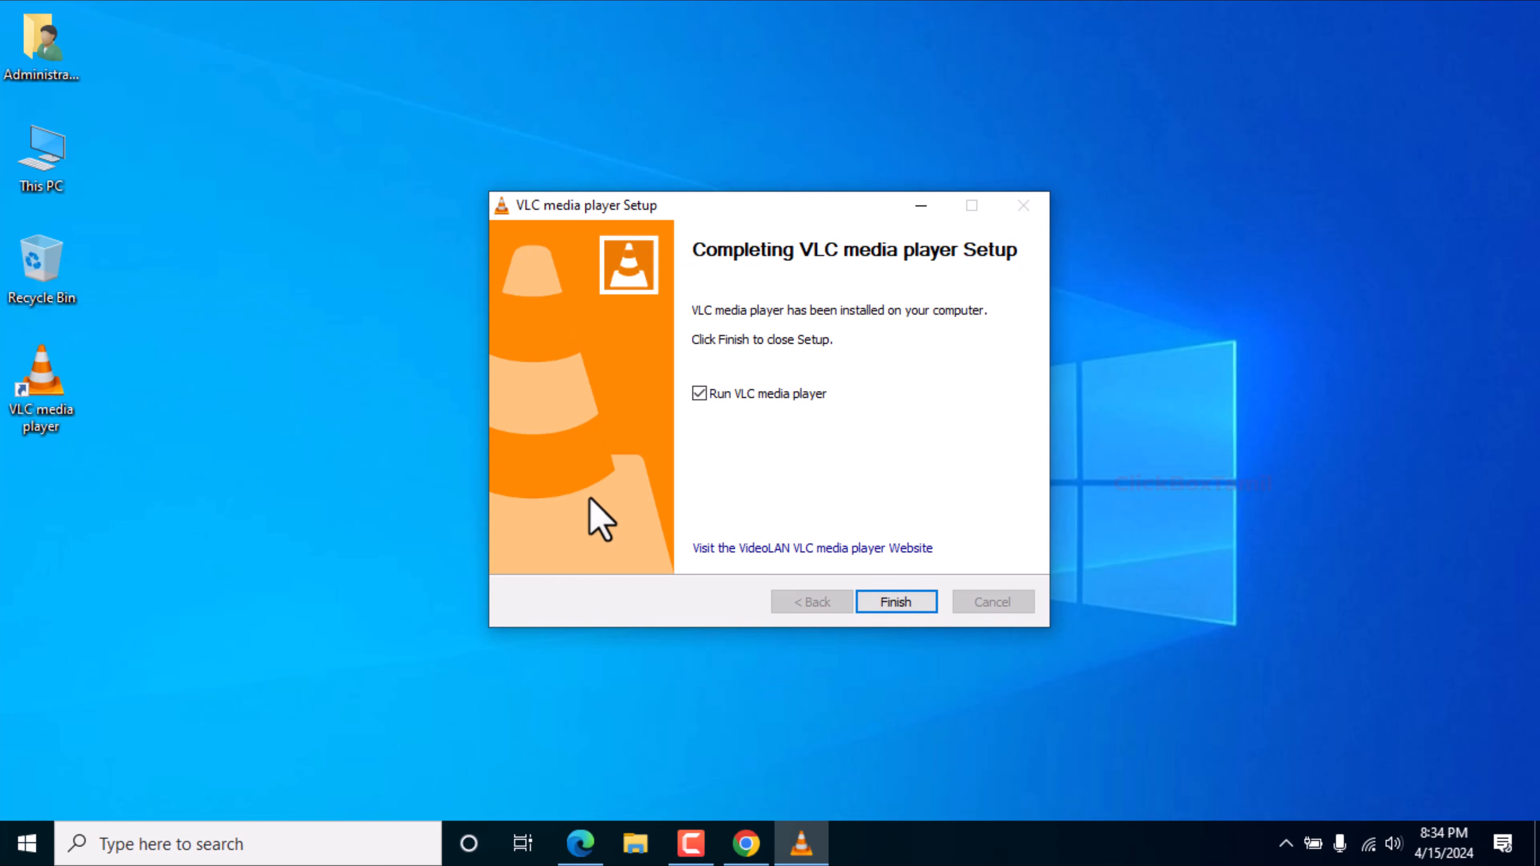
left_click(905, 624)
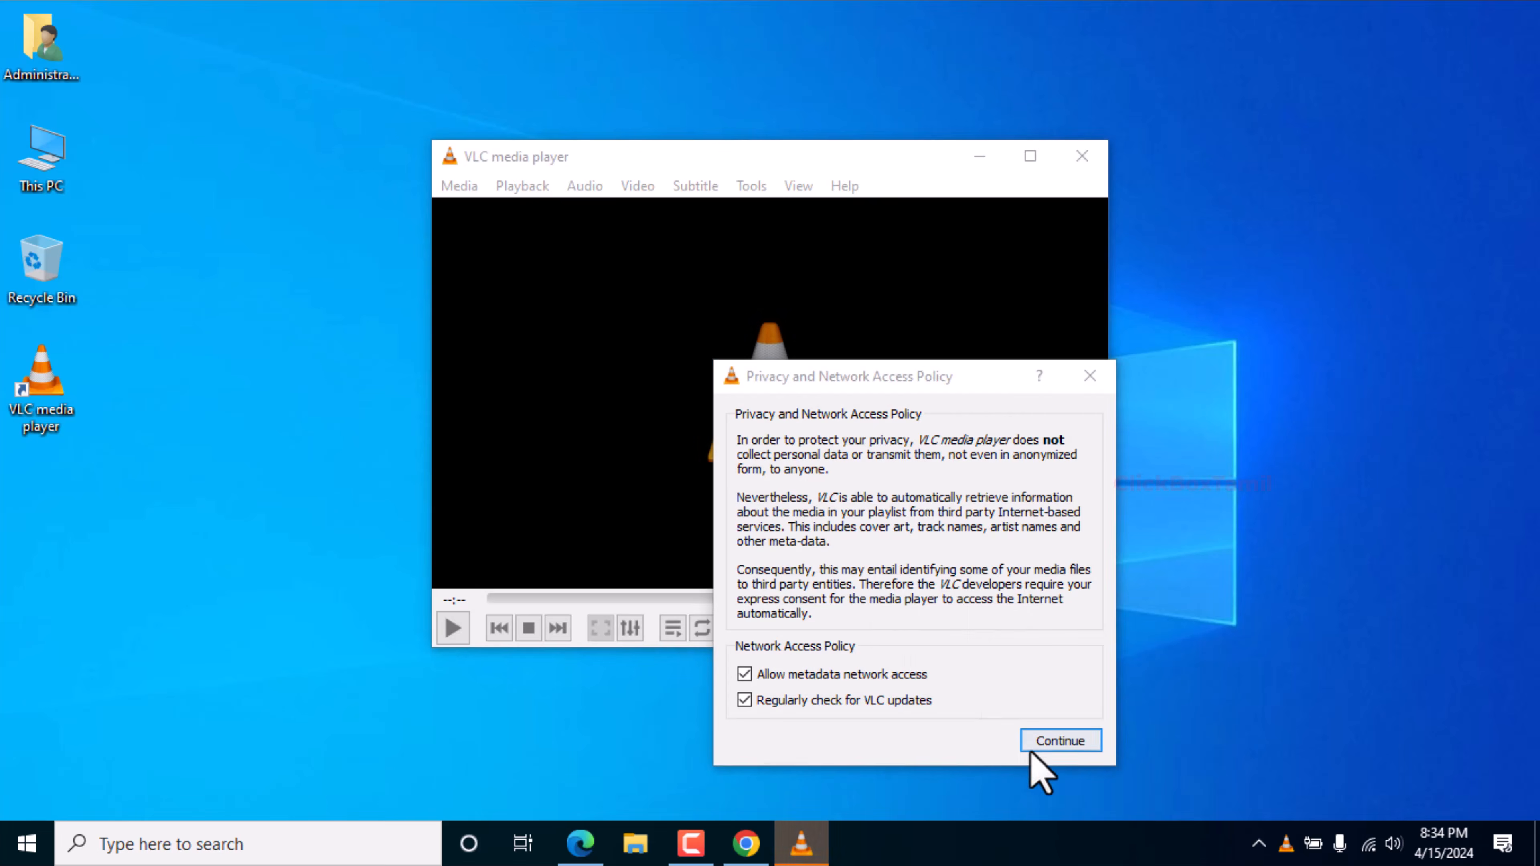
left_click(1072, 742)
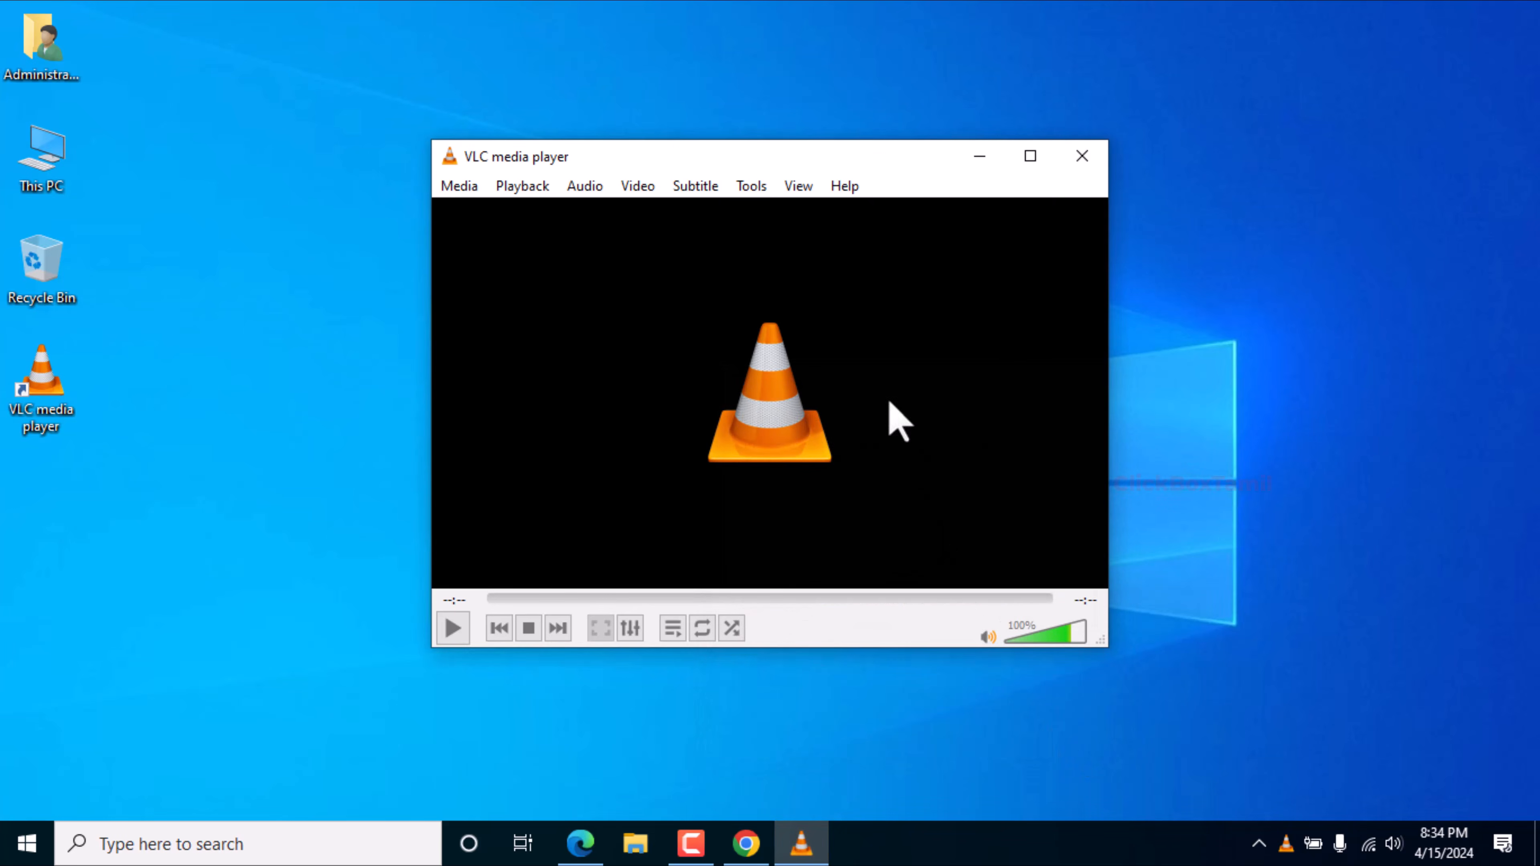
Step: Close VLC media player, switch to Google Chrome, and replace the VideoLAN page with a Google search for "Winrar download"
left_click(1083, 156)
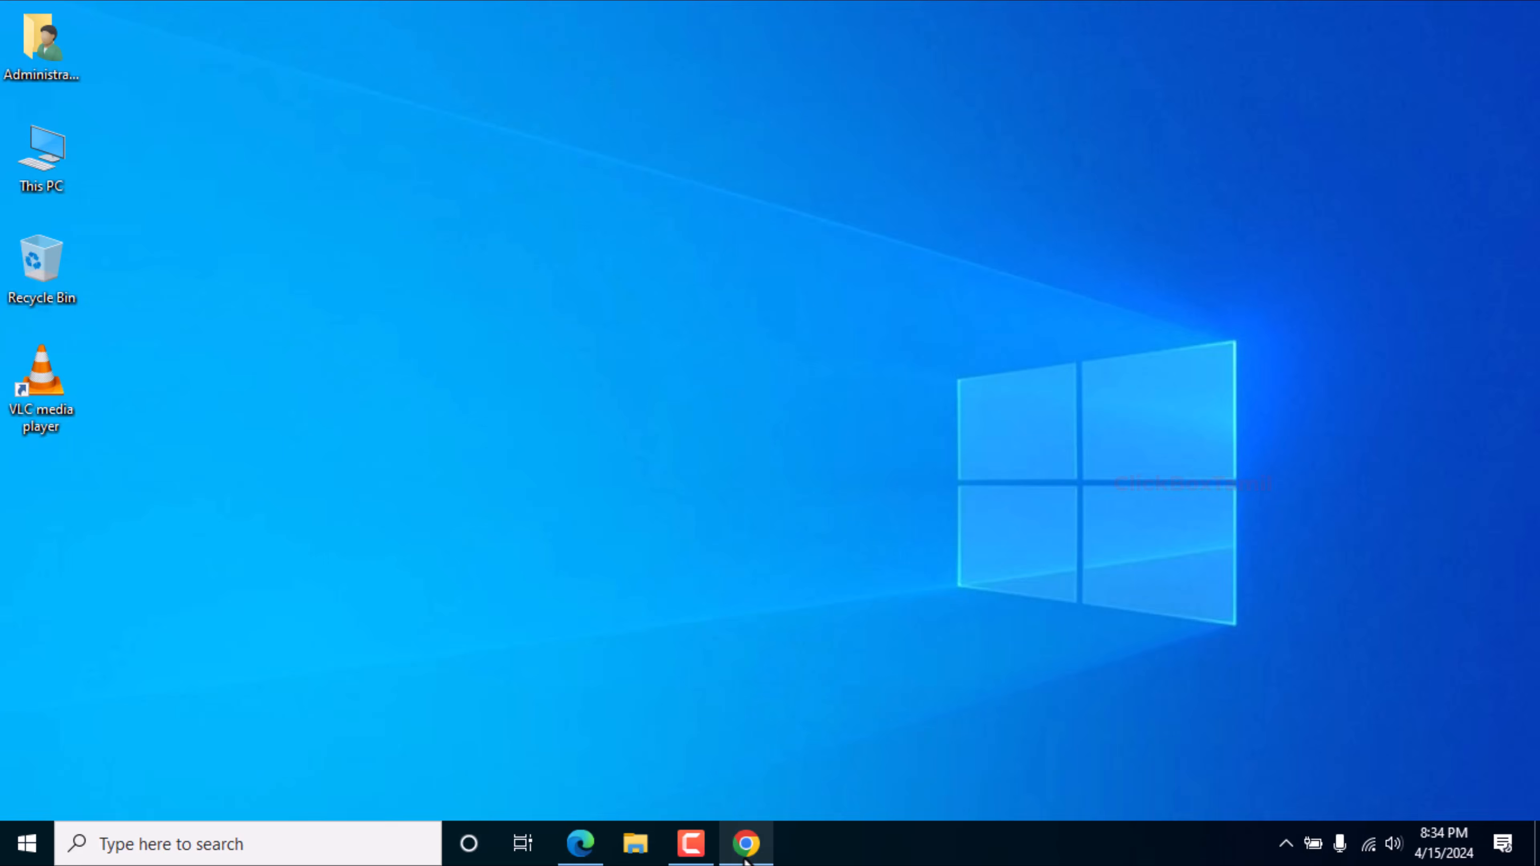
left_click(745, 856)
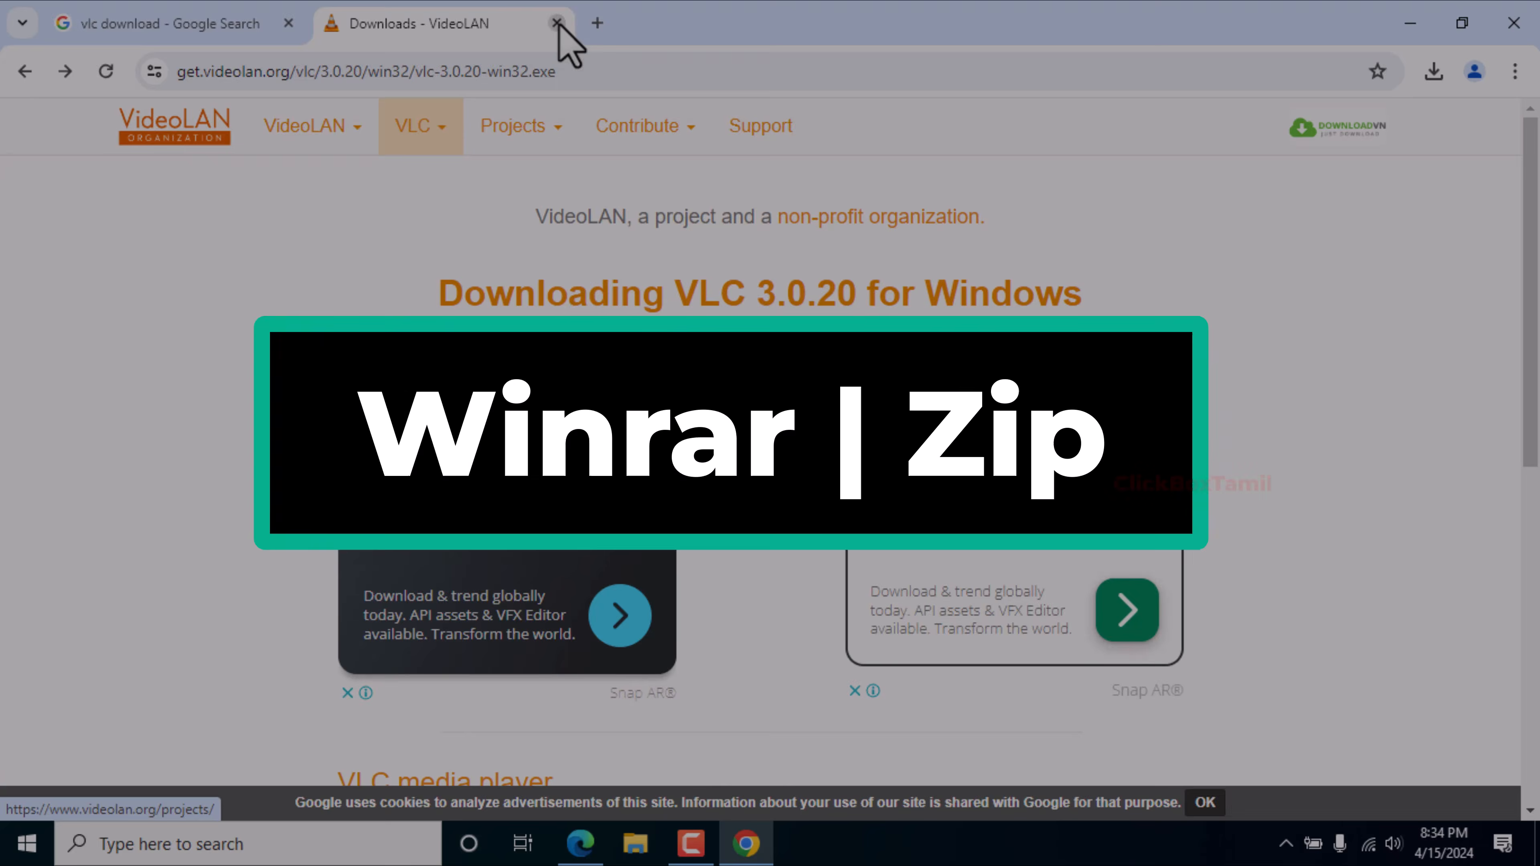
left_click(553, 24)
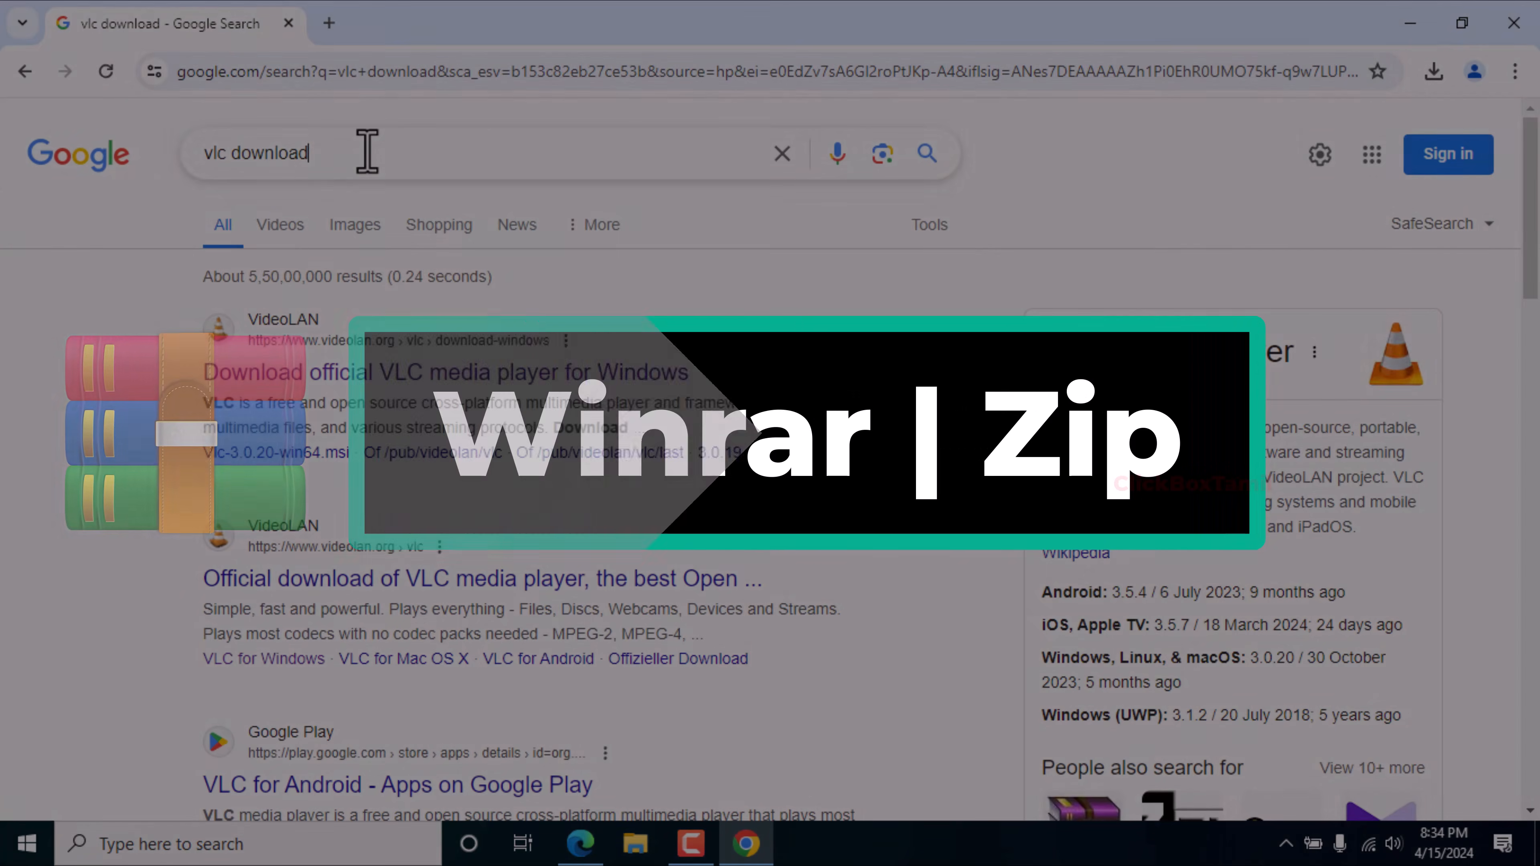
triple_click(367, 151)
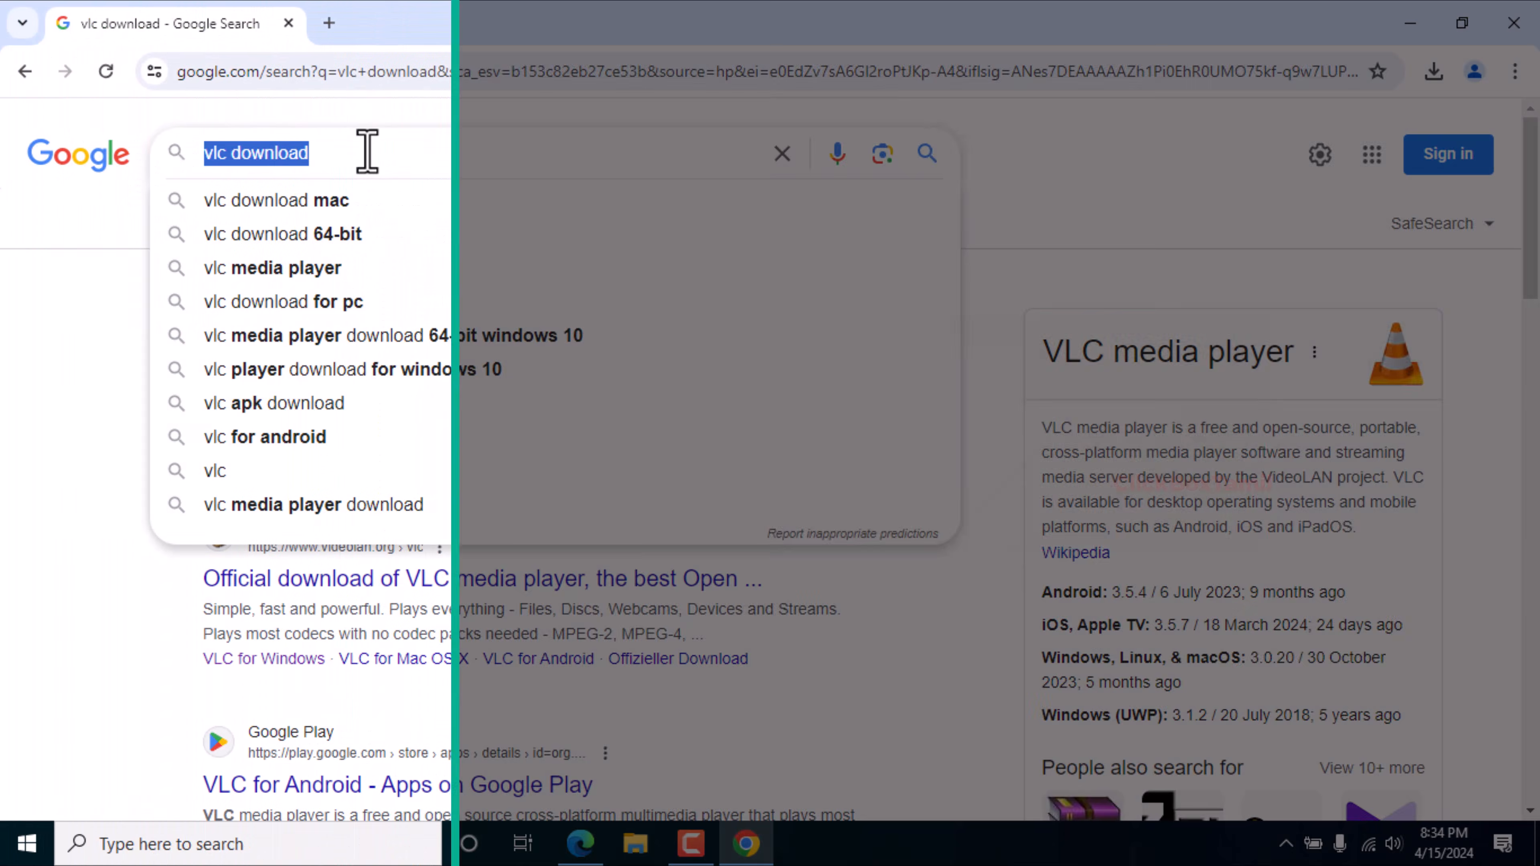
type("Winrar ")
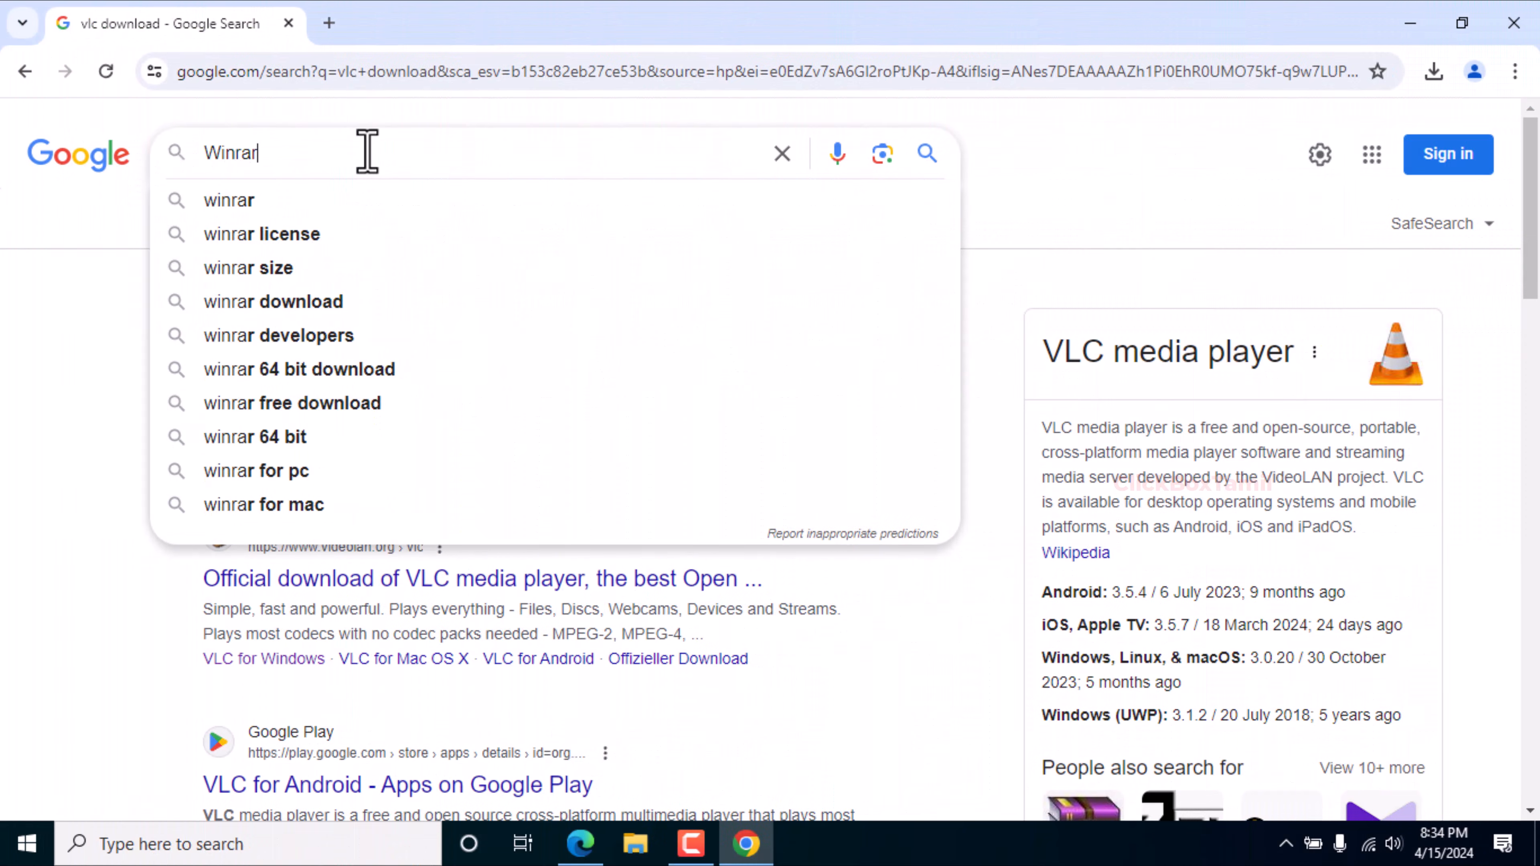
type("download")
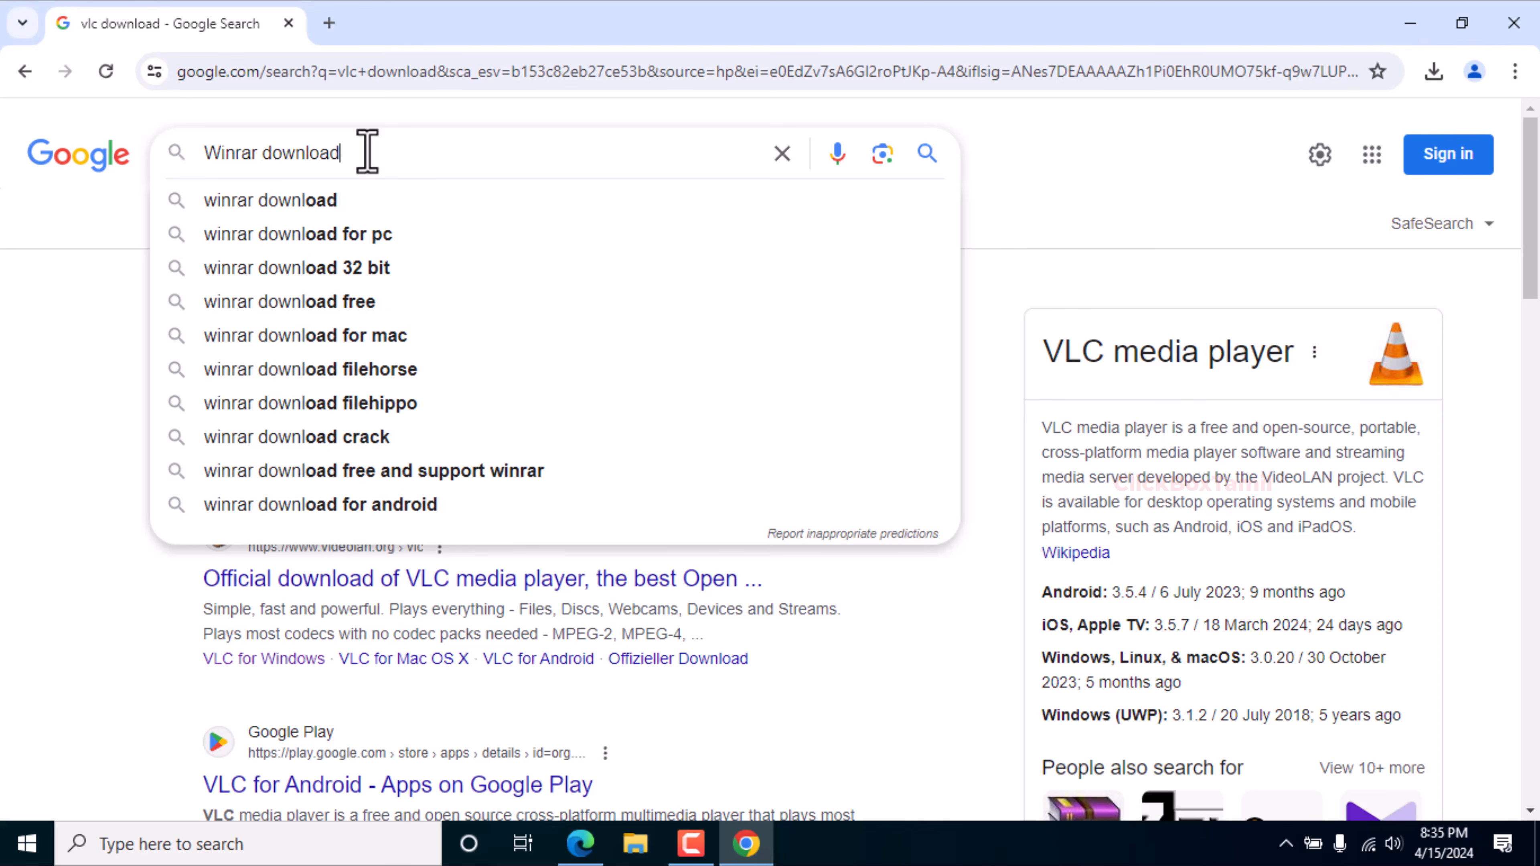
key("Return")
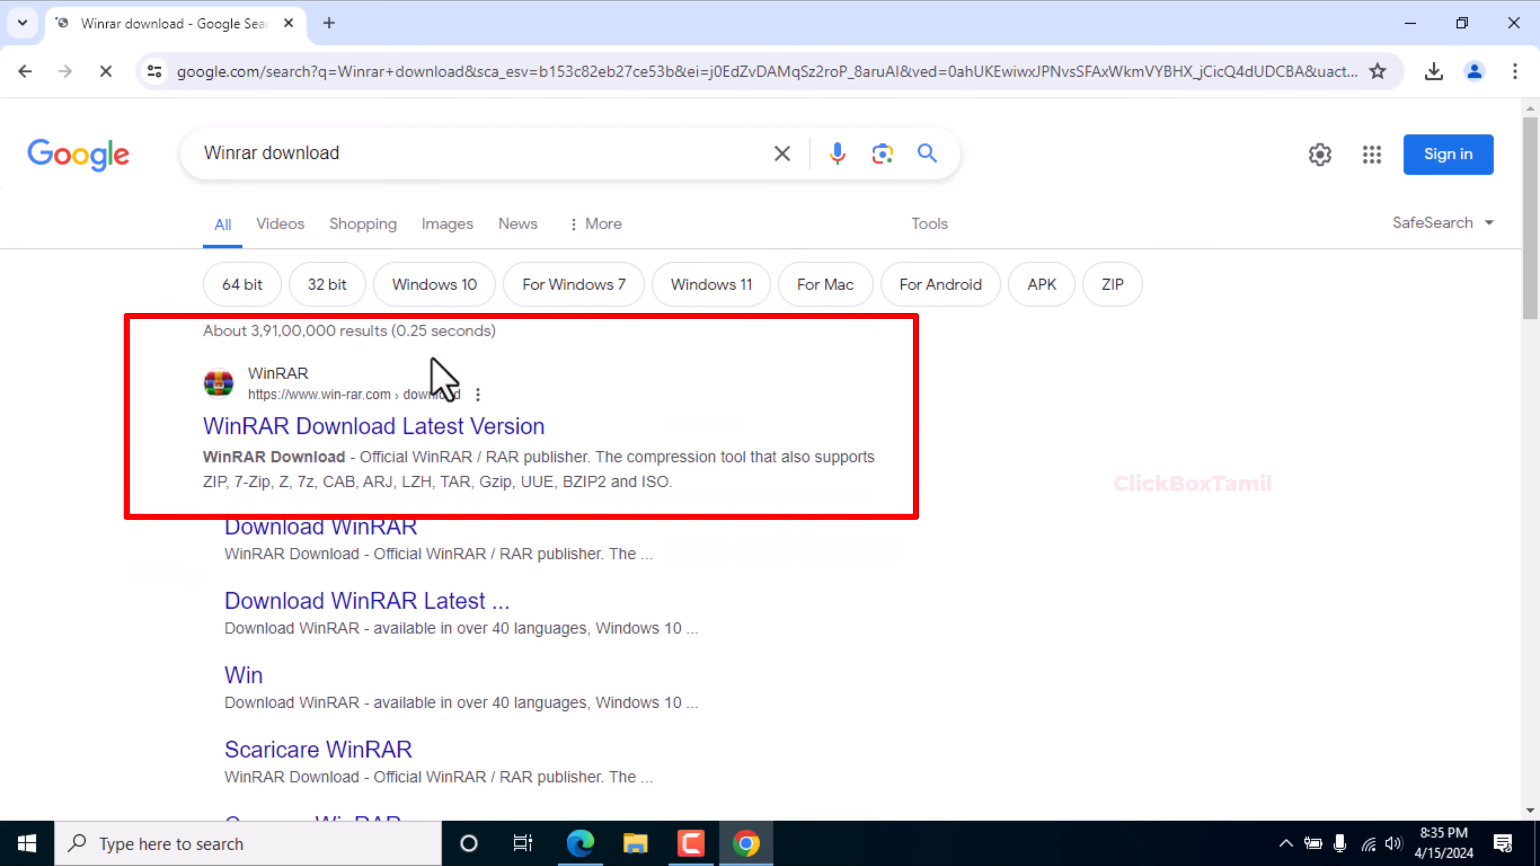
Step: Open the official WinRAR Download Latest Version result in a new tab and download WinRAR 7.00 English 64 bit
right_click(300, 432)
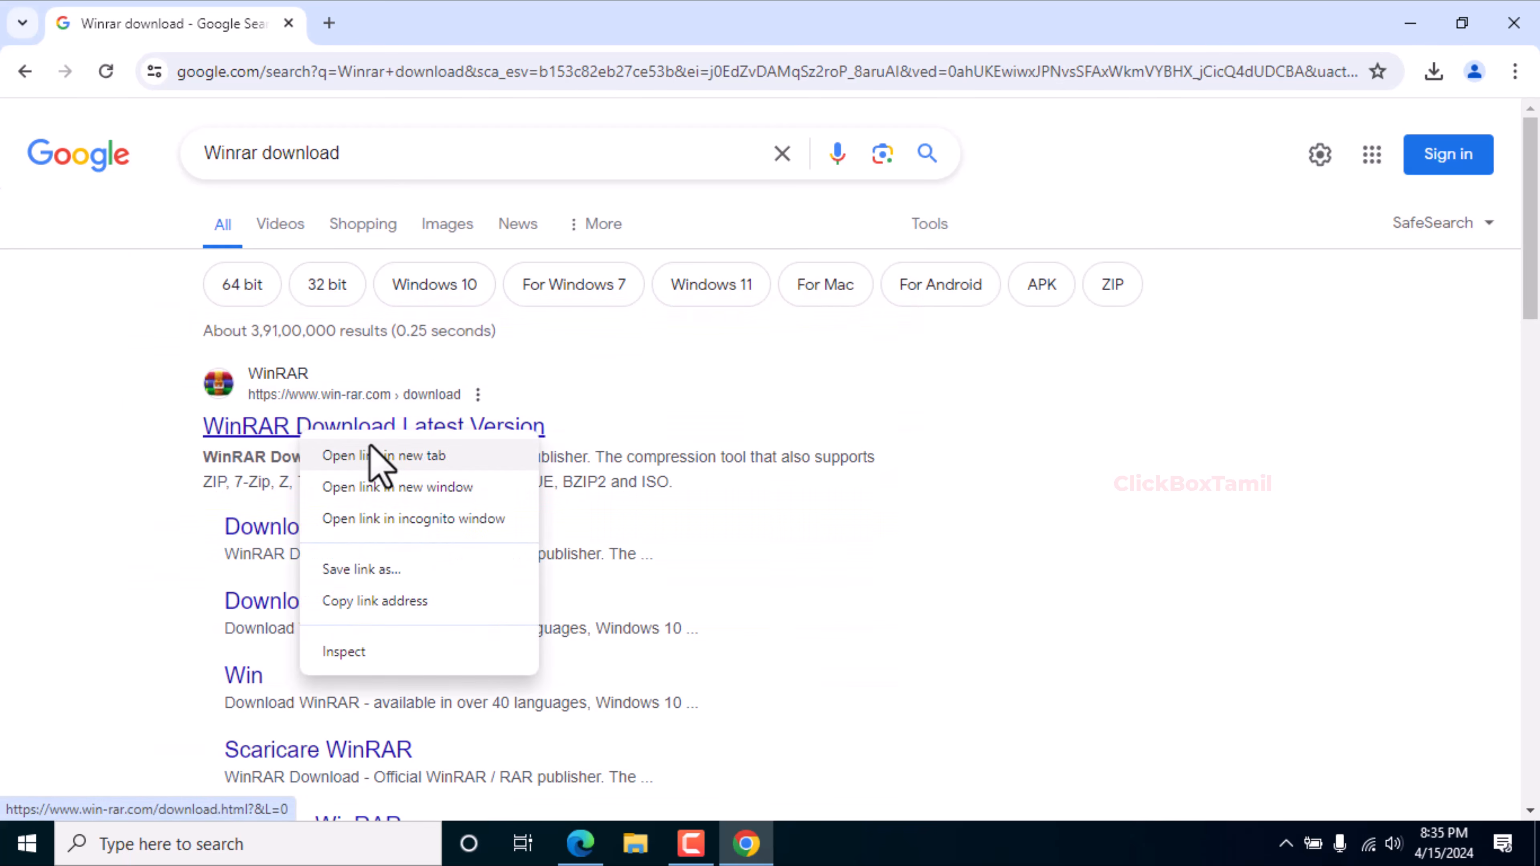
left_click(371, 461)
left_click(471, 17)
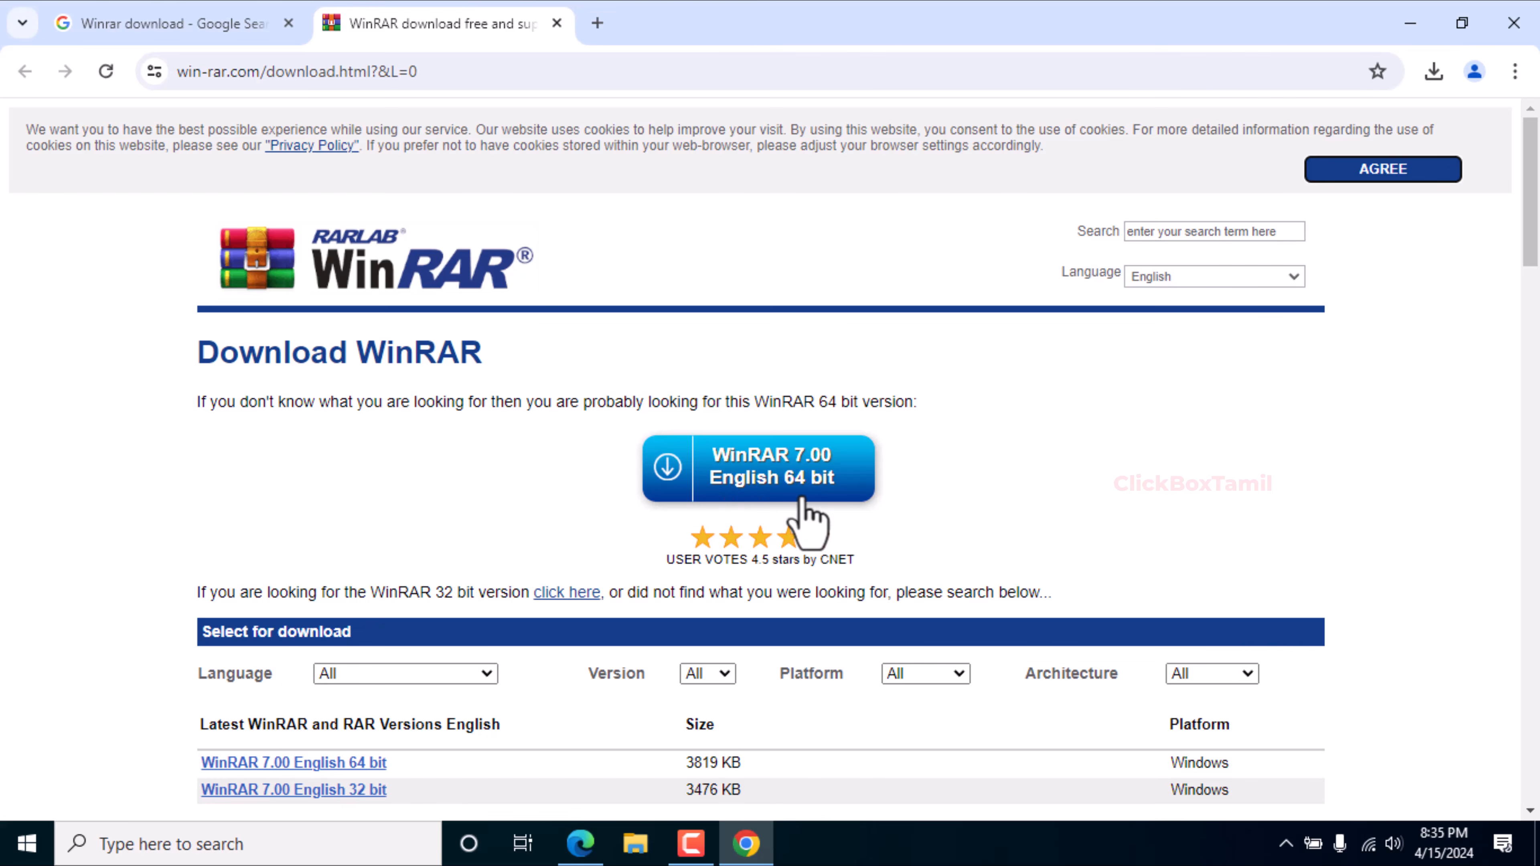
left_click(795, 466)
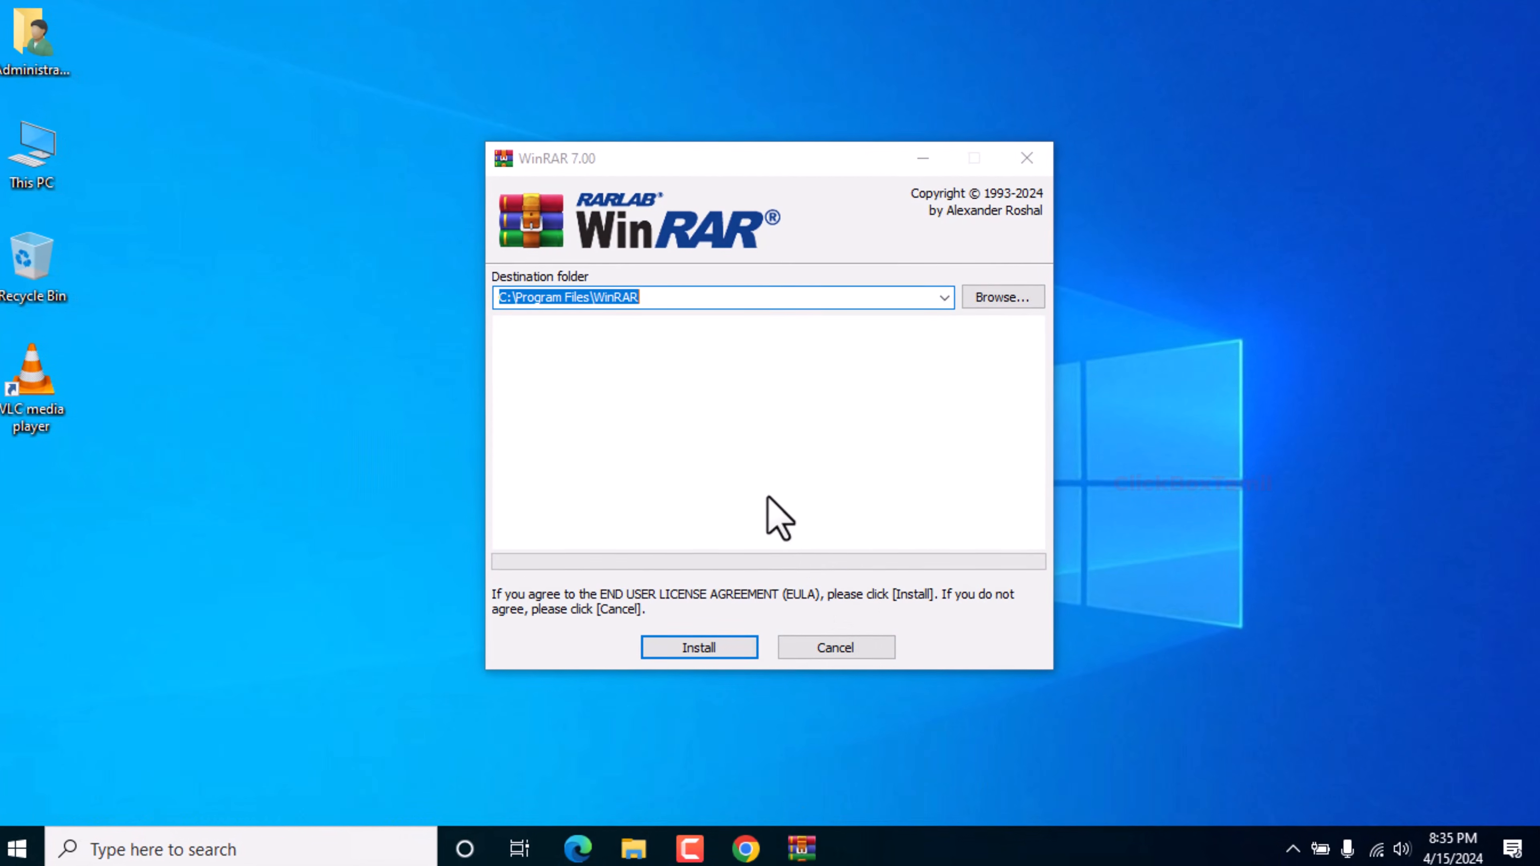
Step: Install WinRAR to C:\Program Files\WinRAR, associating it with all listed archive types including JAR, and finish the setup
left_click(704, 653)
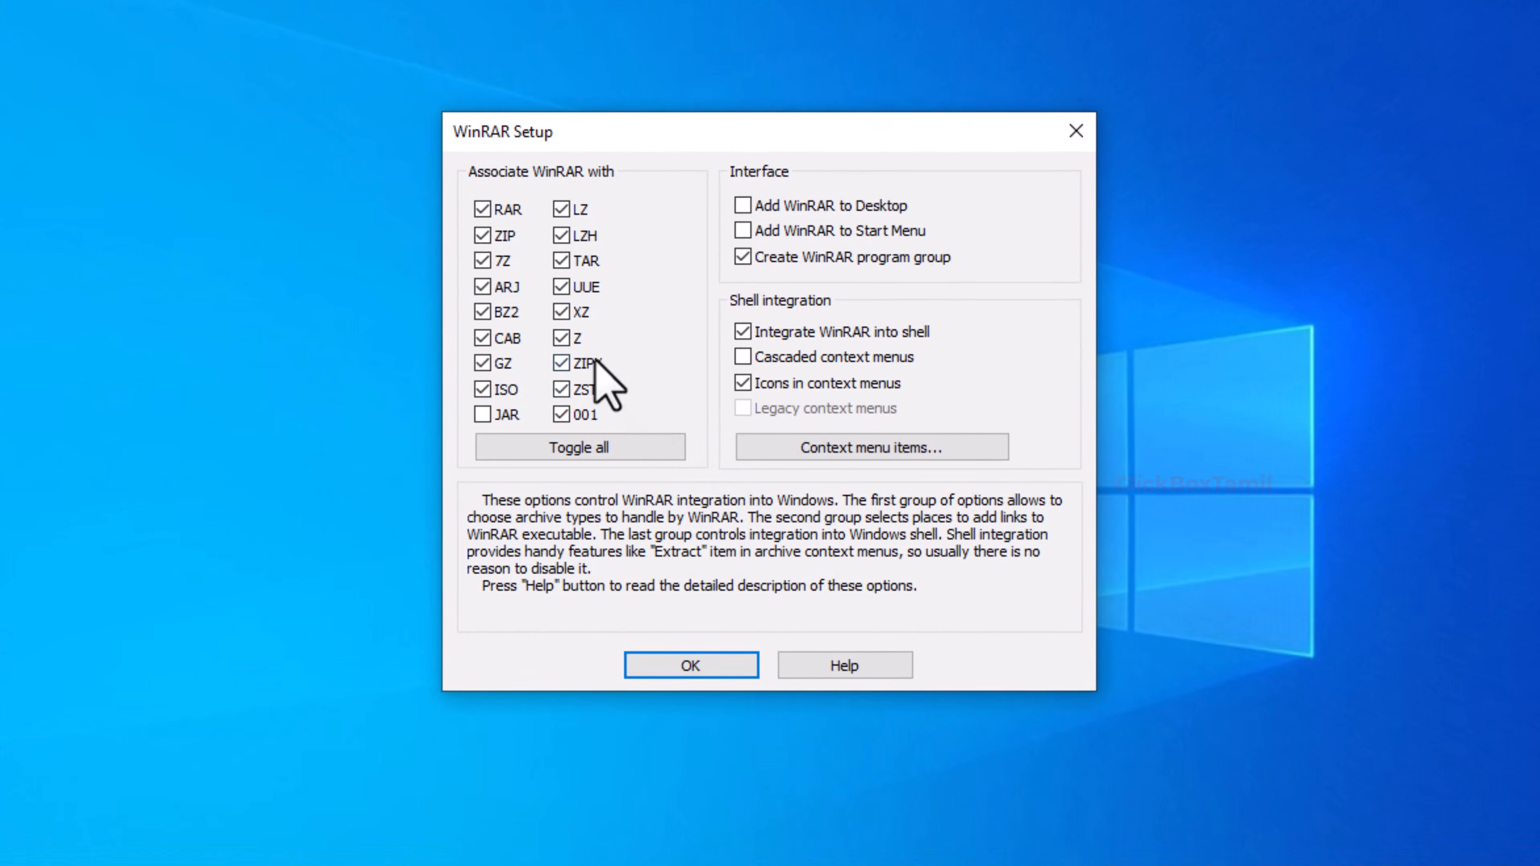
left_click(562, 448)
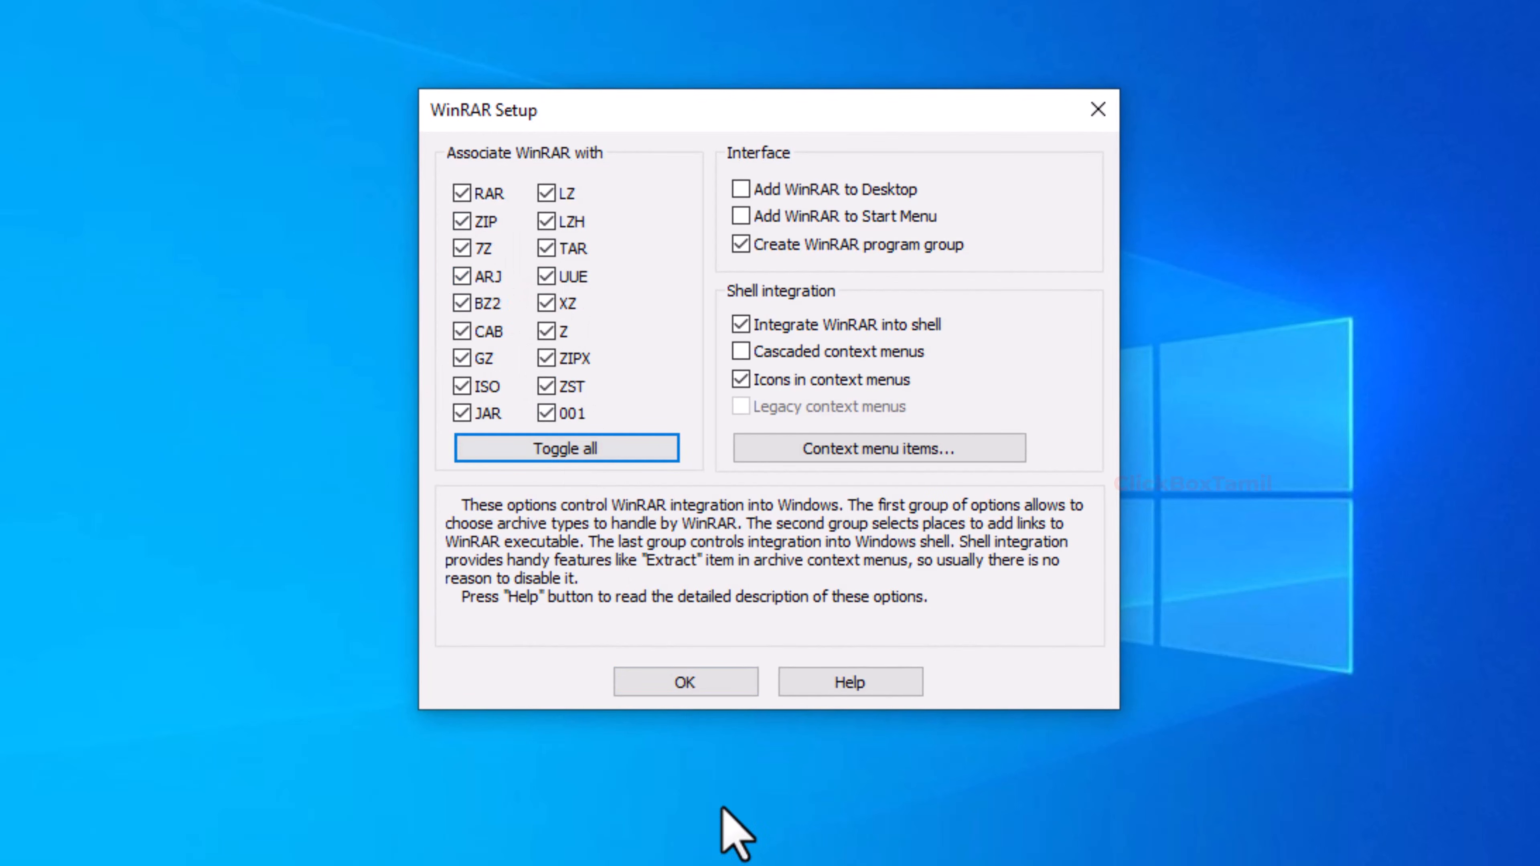
left_click(705, 686)
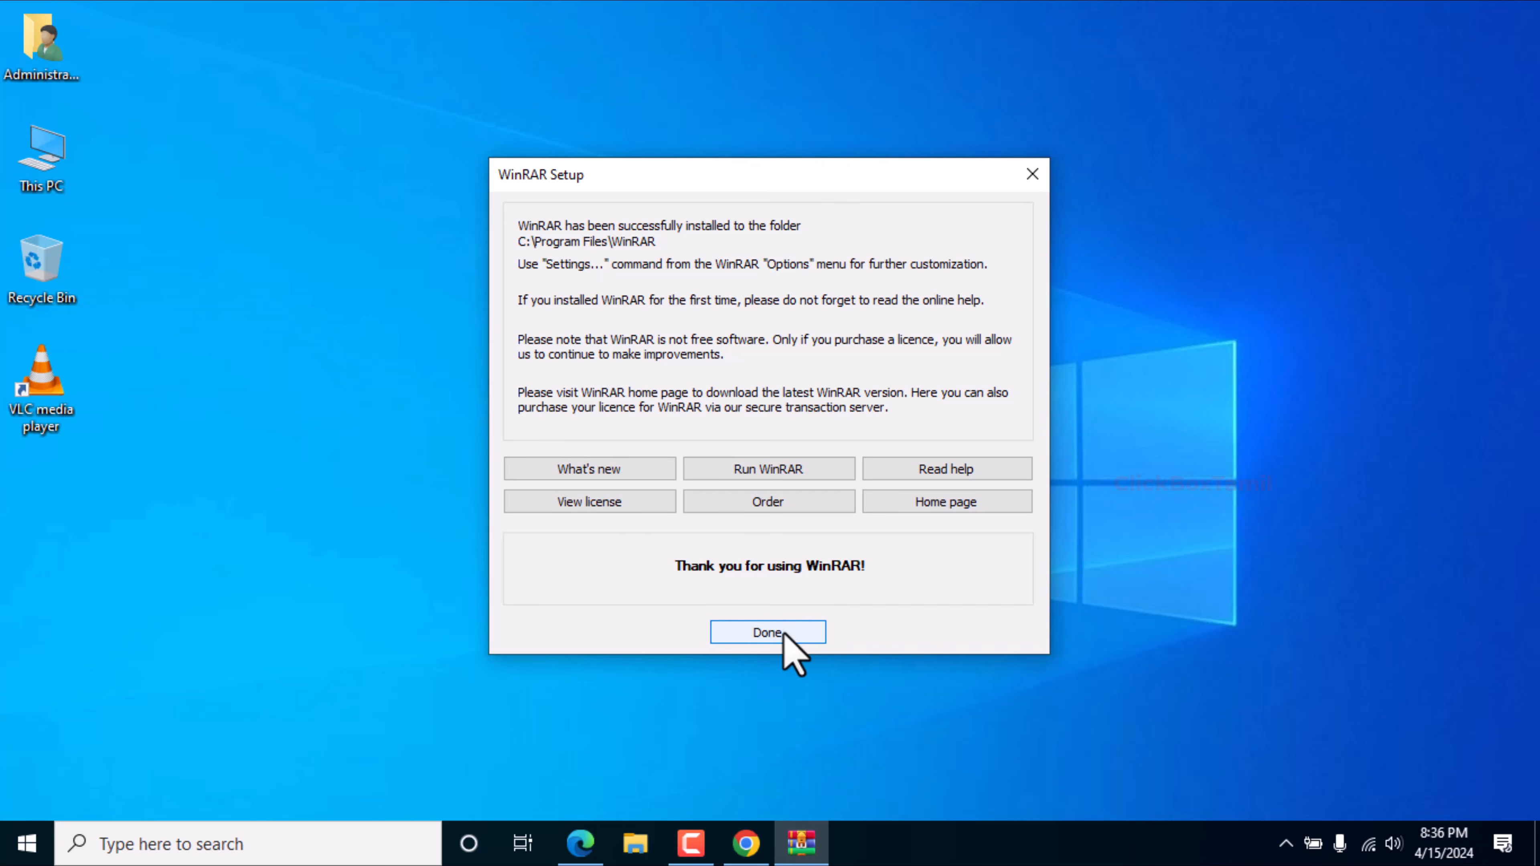
left_click(768, 632)
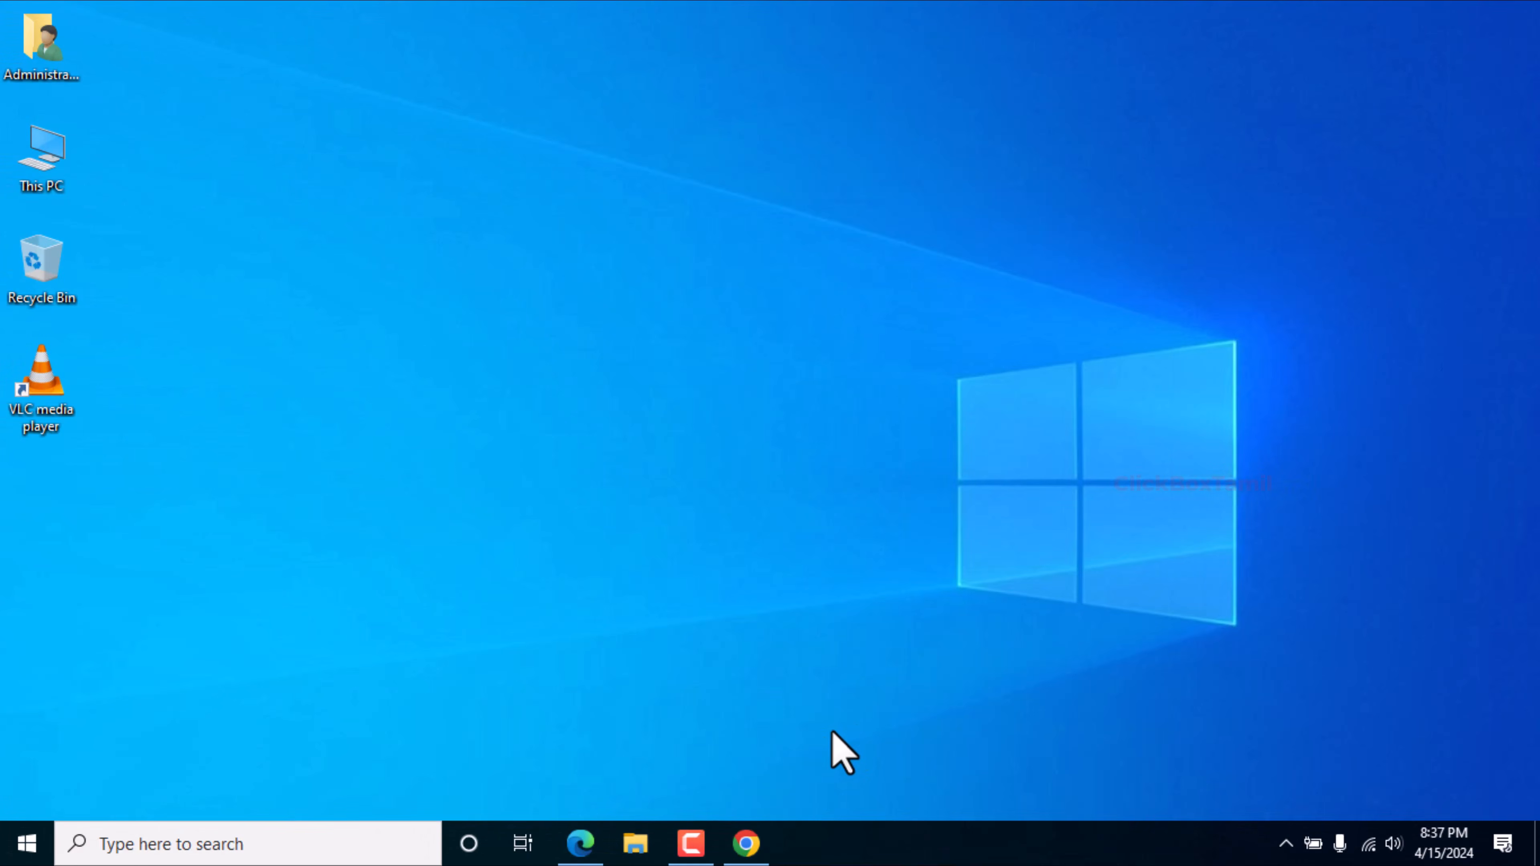
Step: Switch to Google Chrome, close the WinRAR download page, and search Google for "adobe reader"
left_click(734, 849)
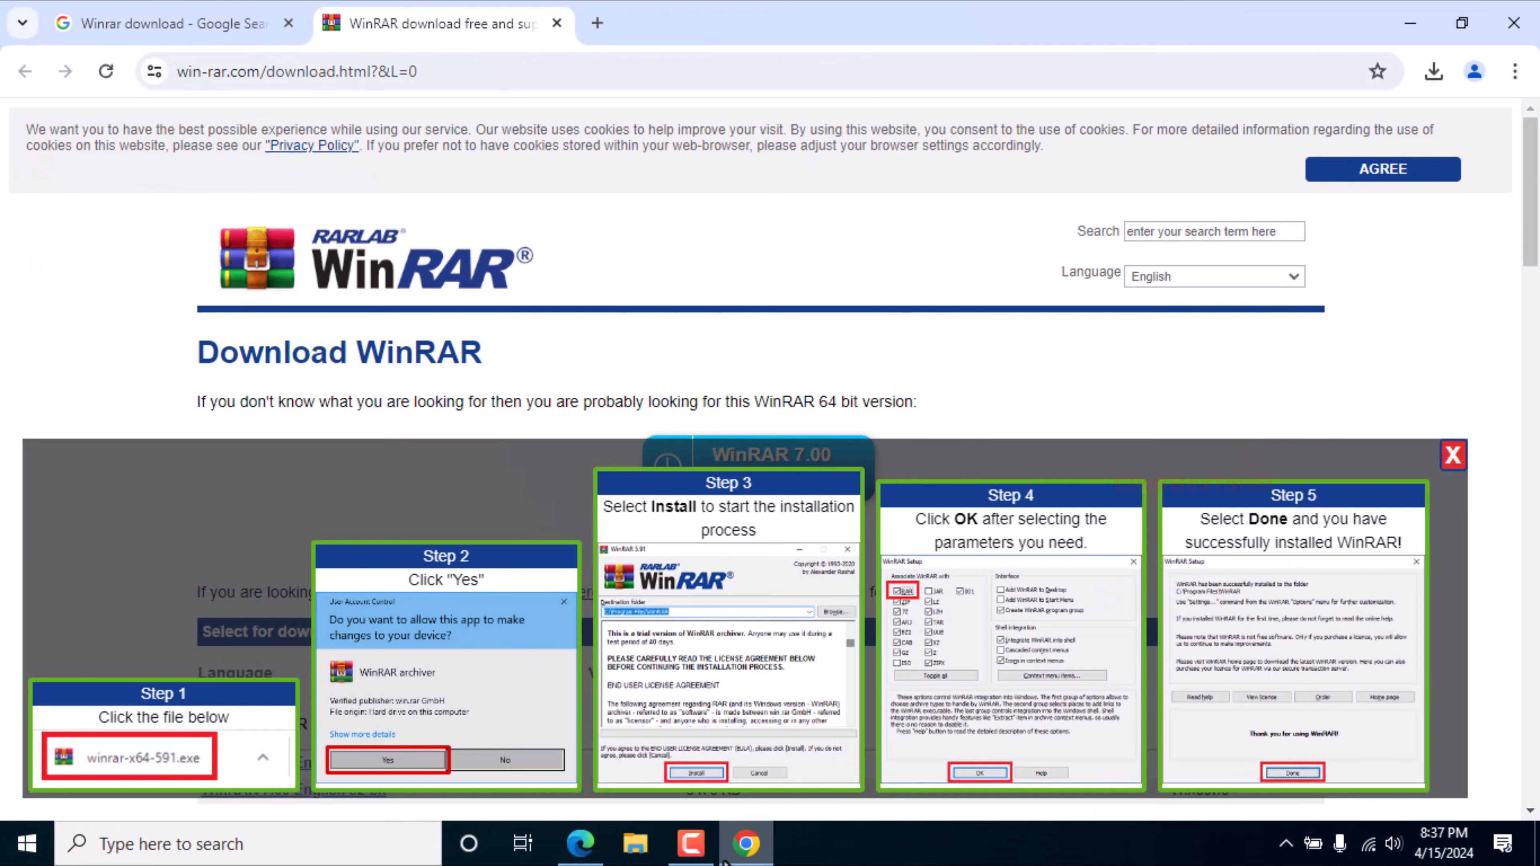
left_click(557, 23)
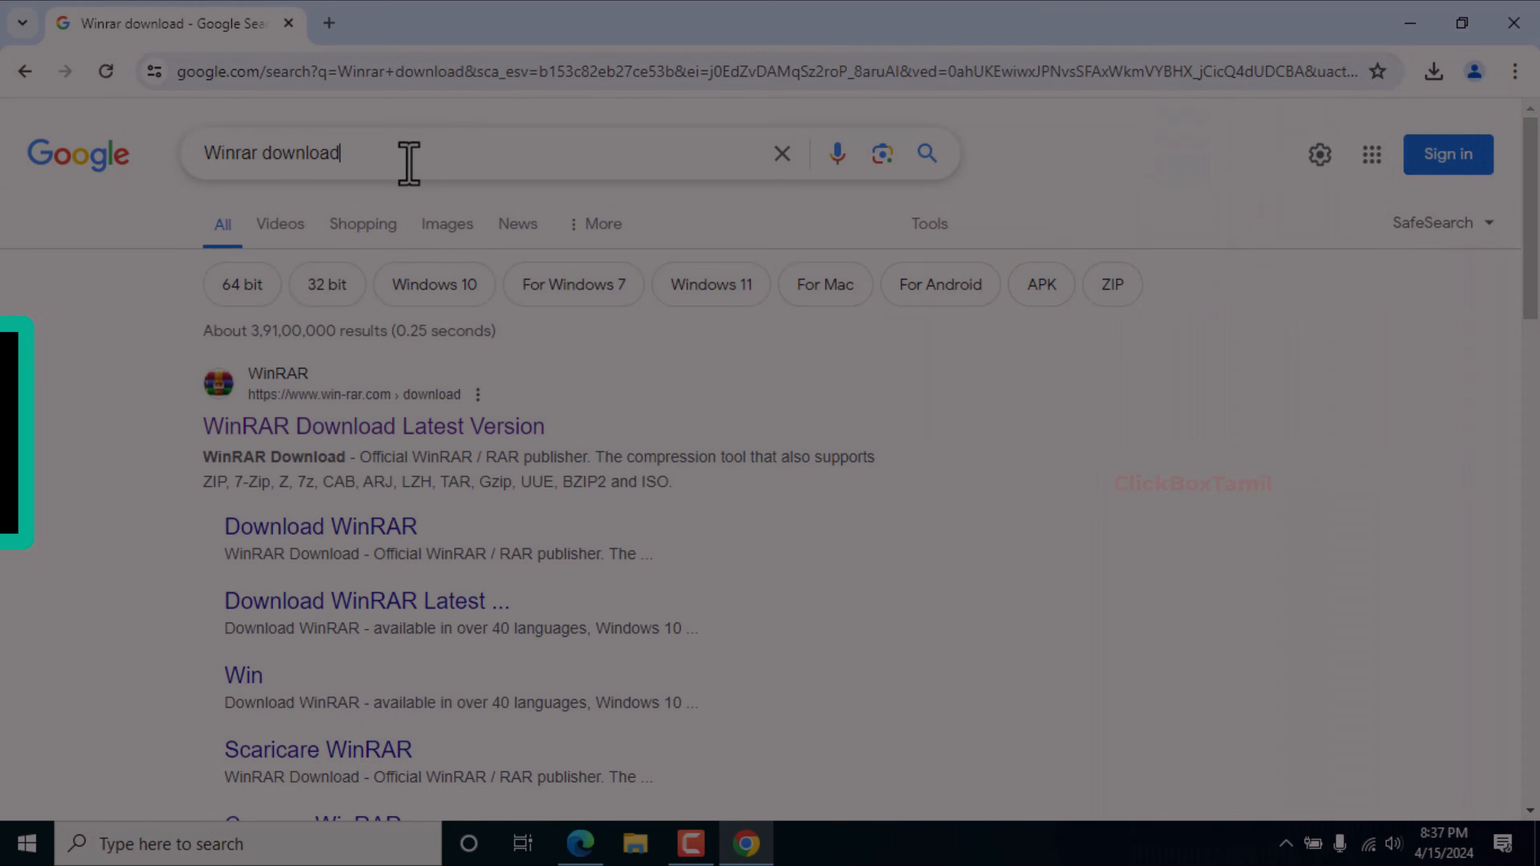
left_click(405, 158)
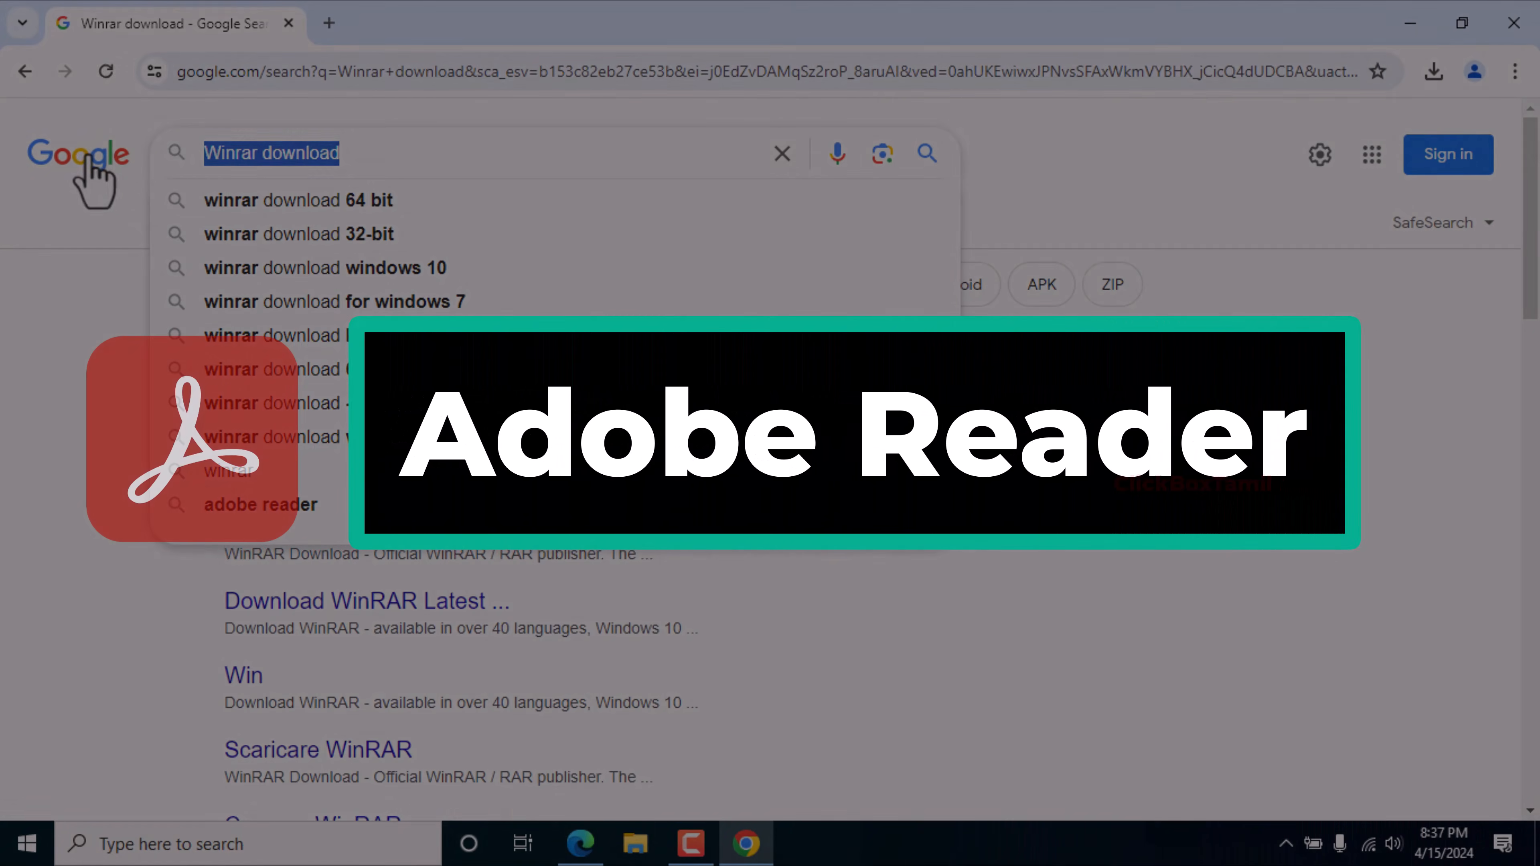
left_click(70, 165)
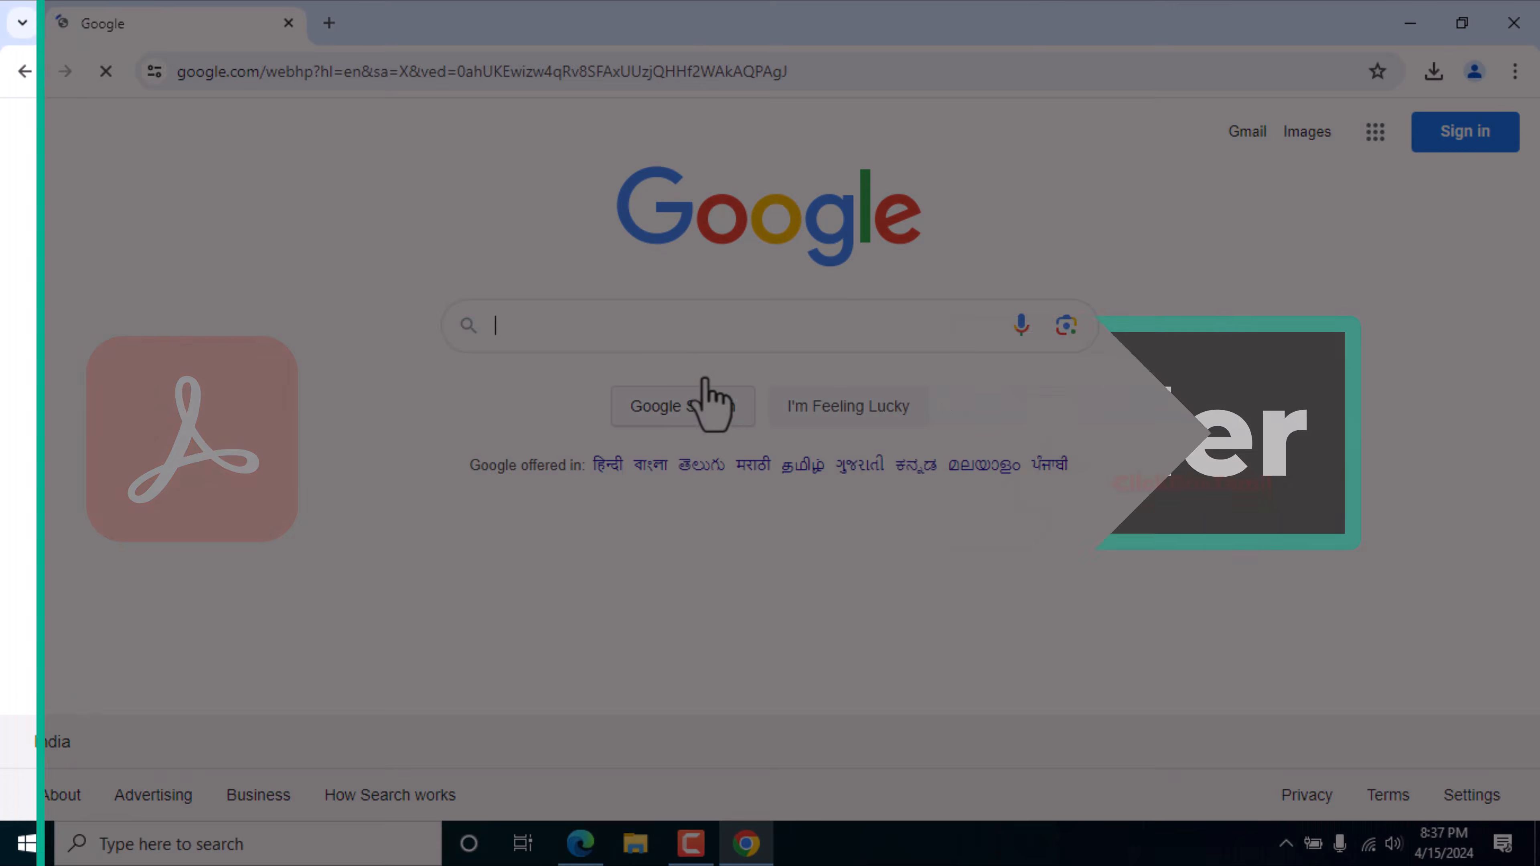
left_click(661, 327)
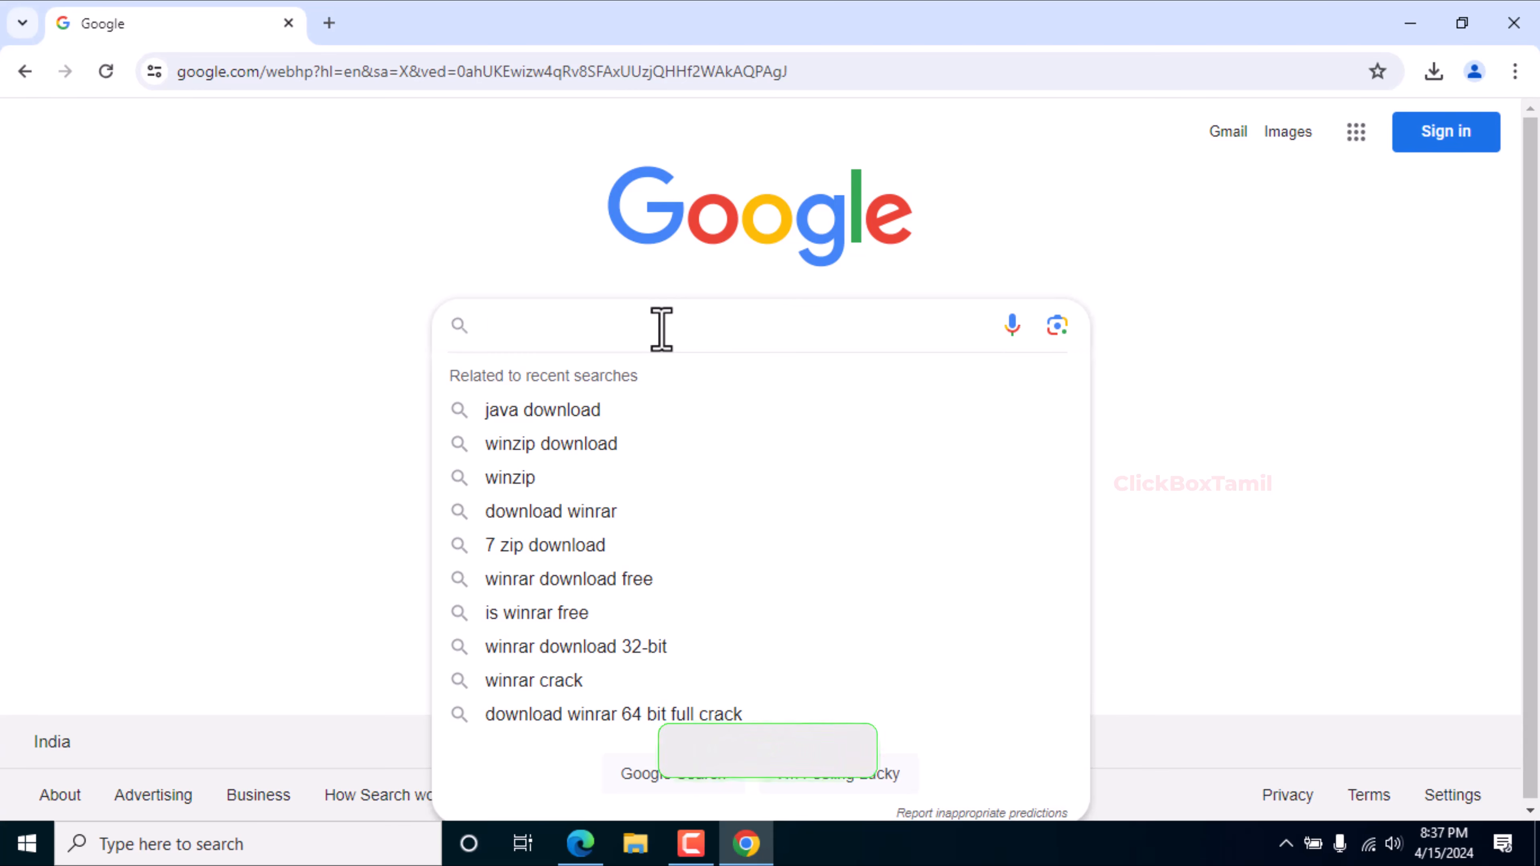
type("adobe reader")
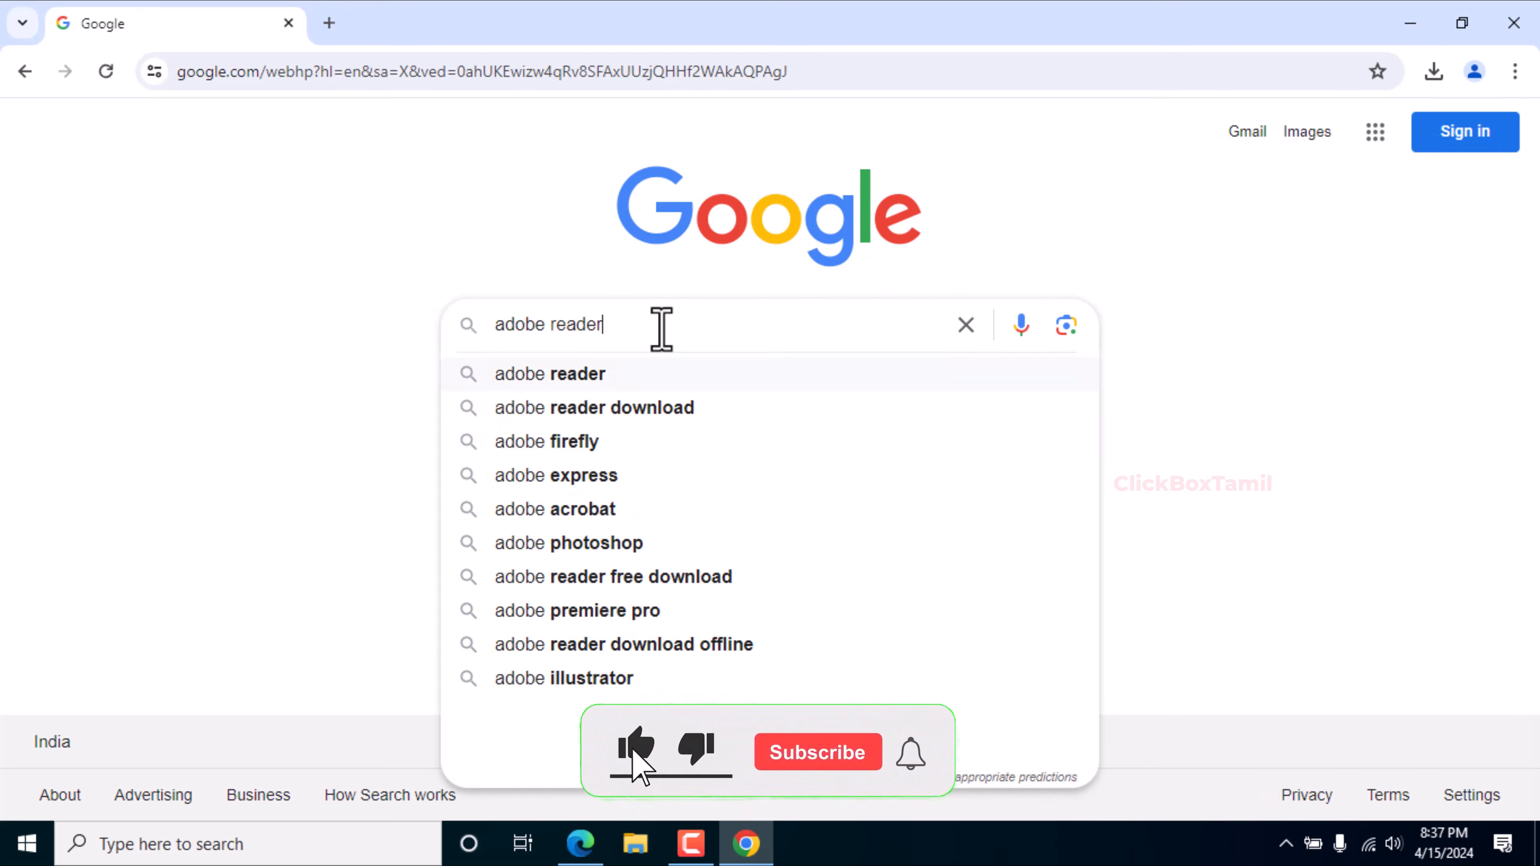
key("Return")
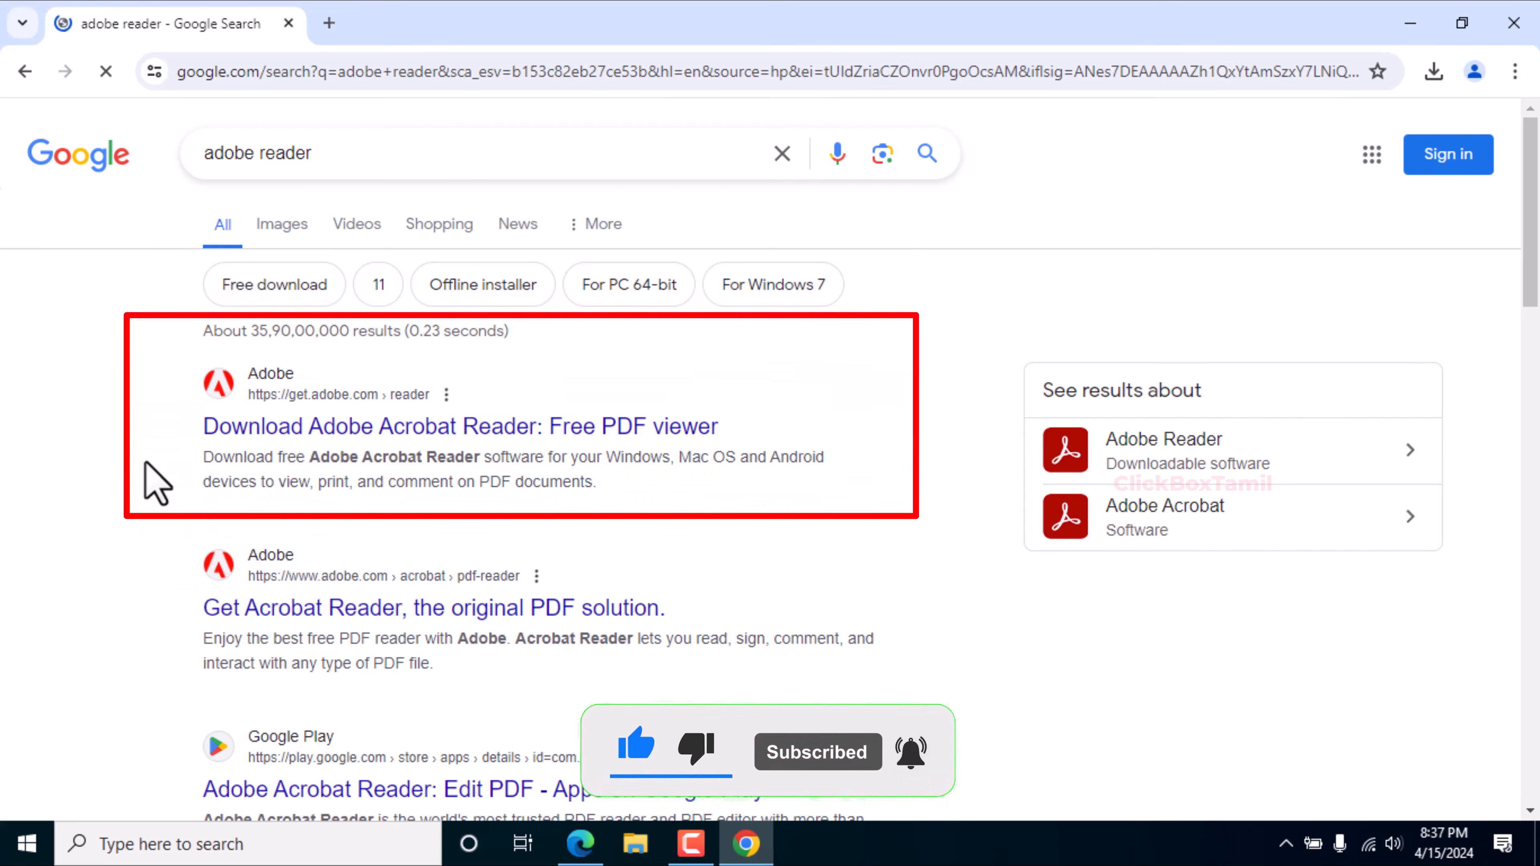
Step: Open Adobe's official Acrobat Reader download result in a new tab and switch to it
right_click(458, 426)
left_click(514, 450)
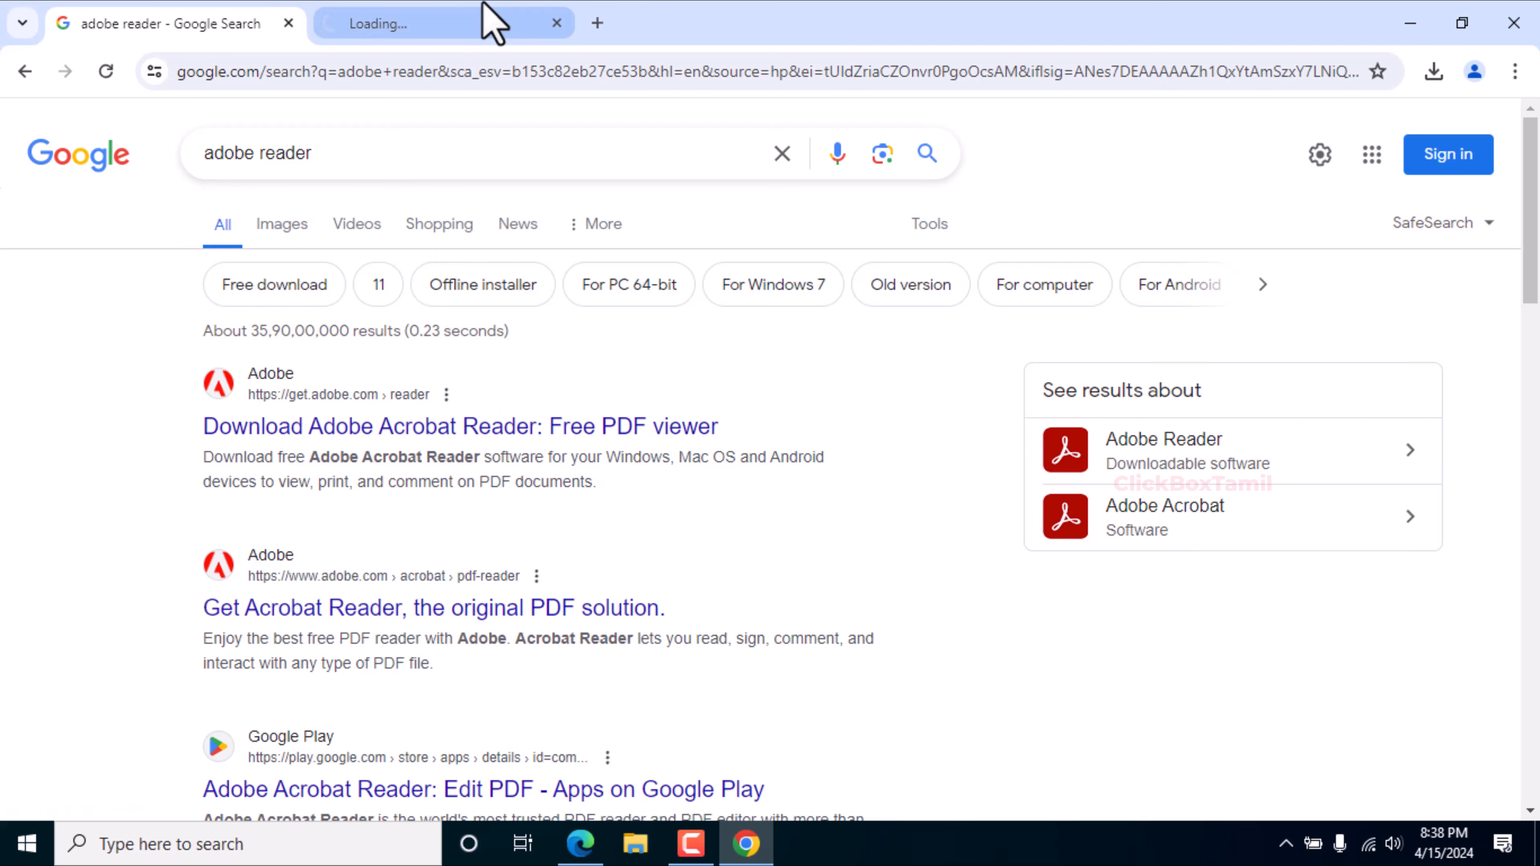
left_click(462, 21)
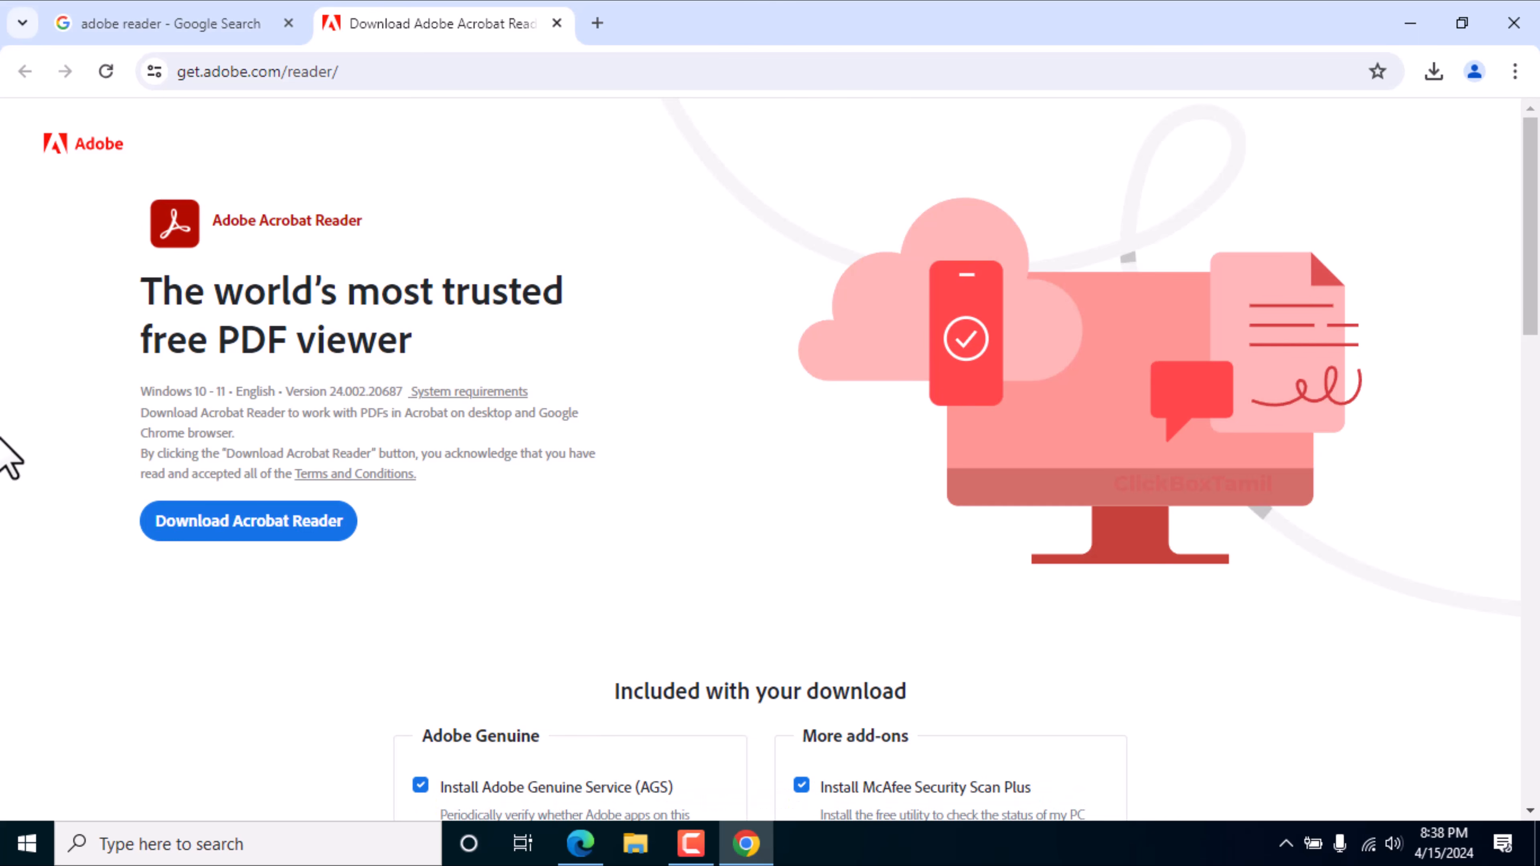
Step: Download Acrobat Reader without Adobe Genuine Service (AGS) and McAfee Security Scan Plus
scroll(470, 588, "down", 4)
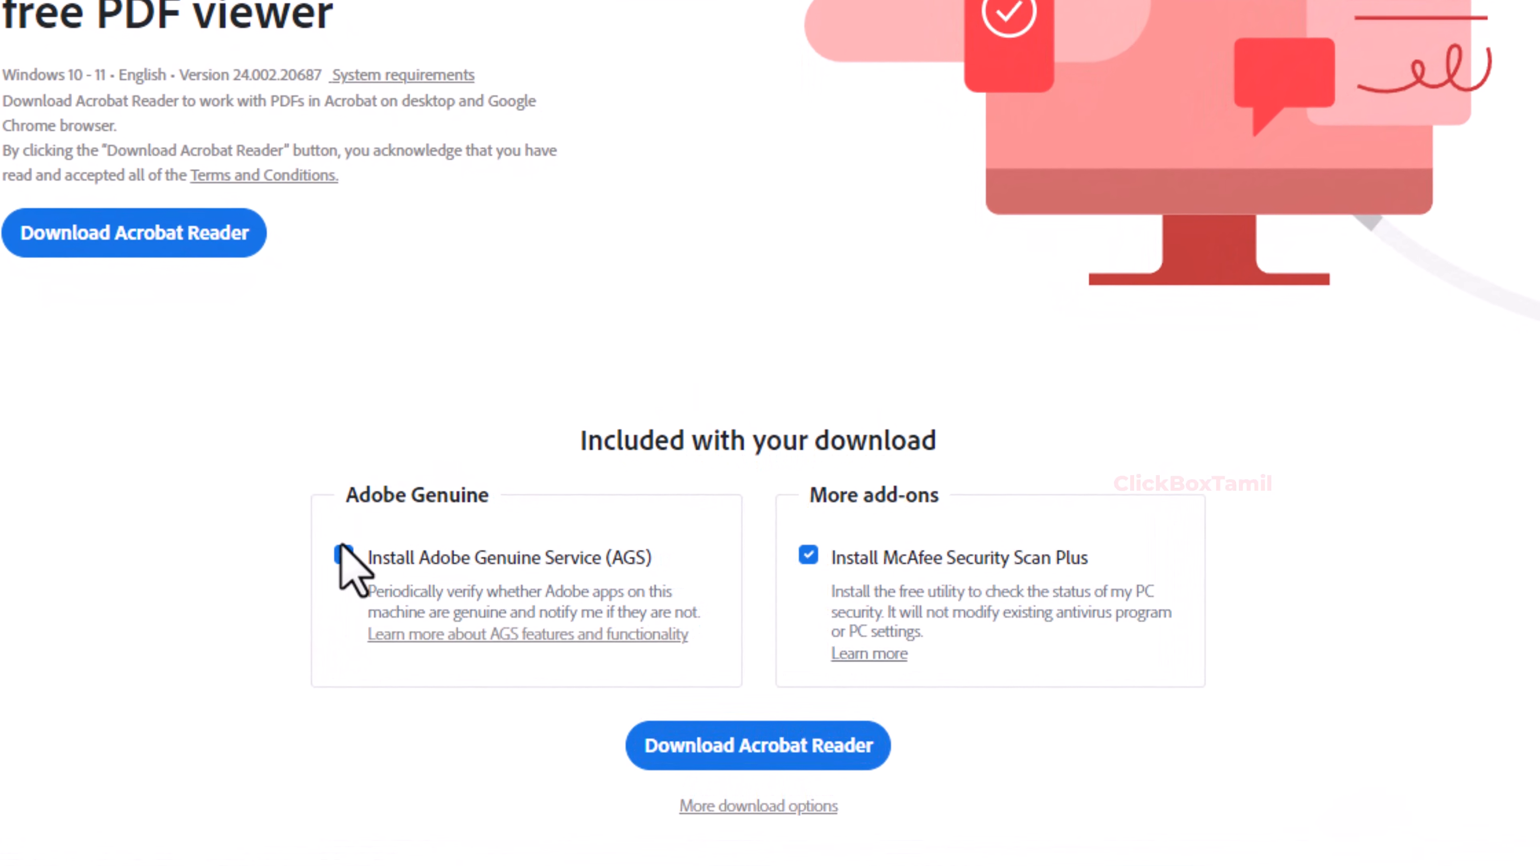
left_click(343, 555)
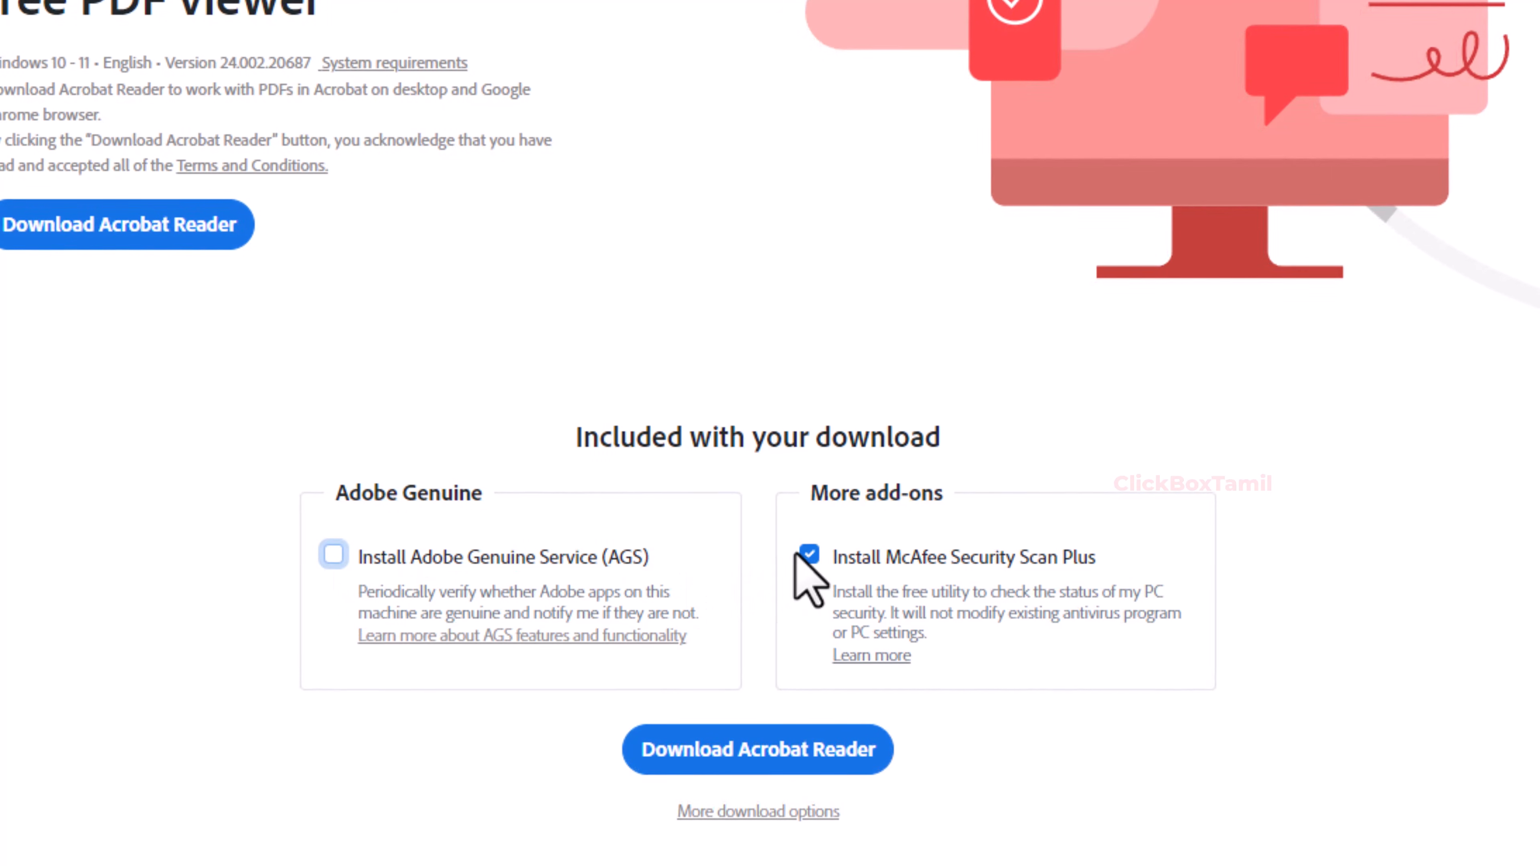
left_click(809, 555)
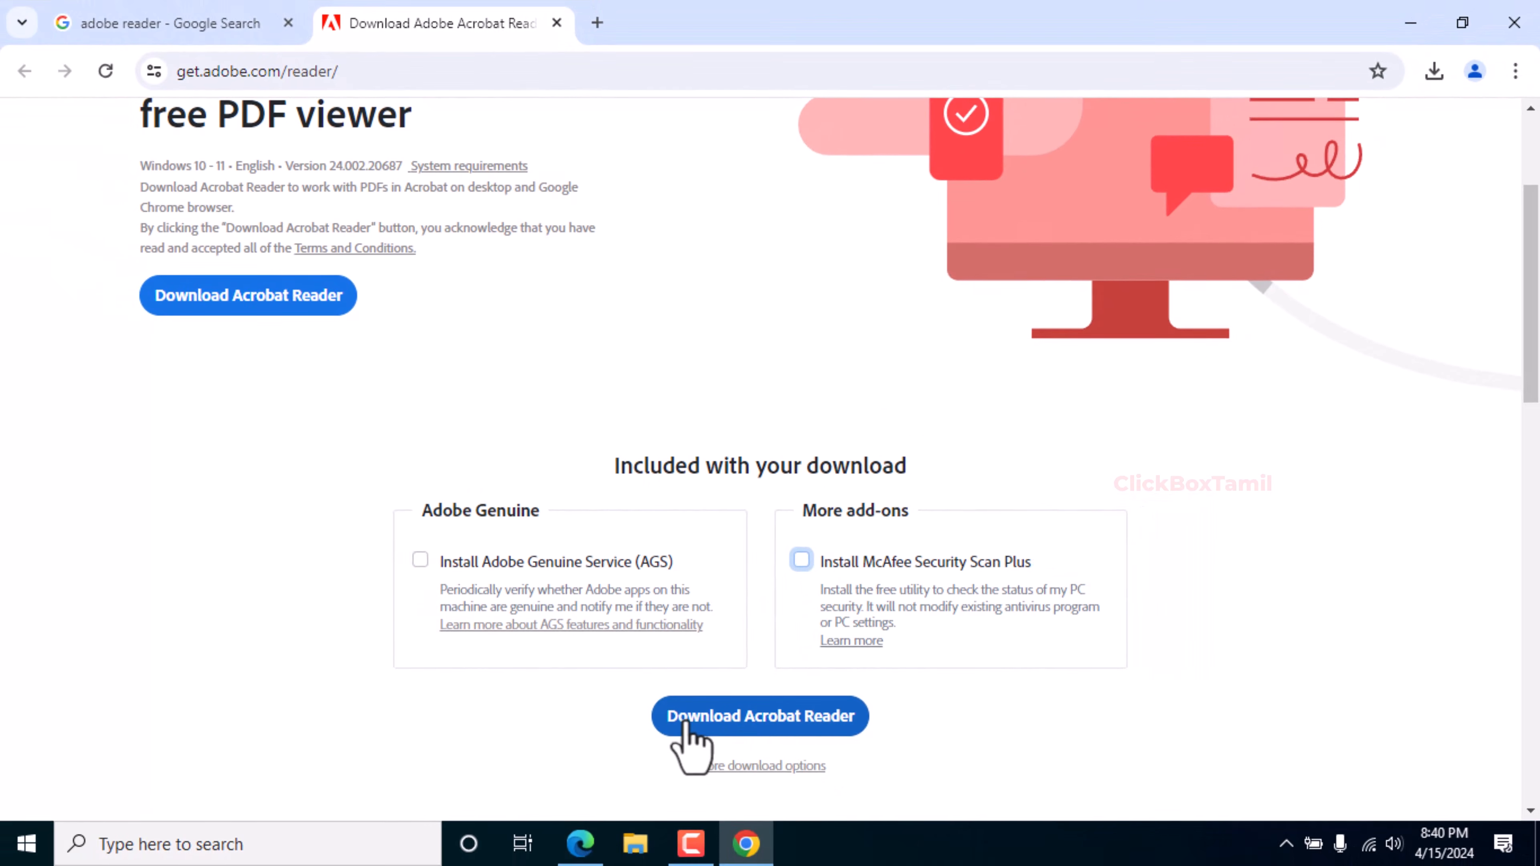
left_click(687, 723)
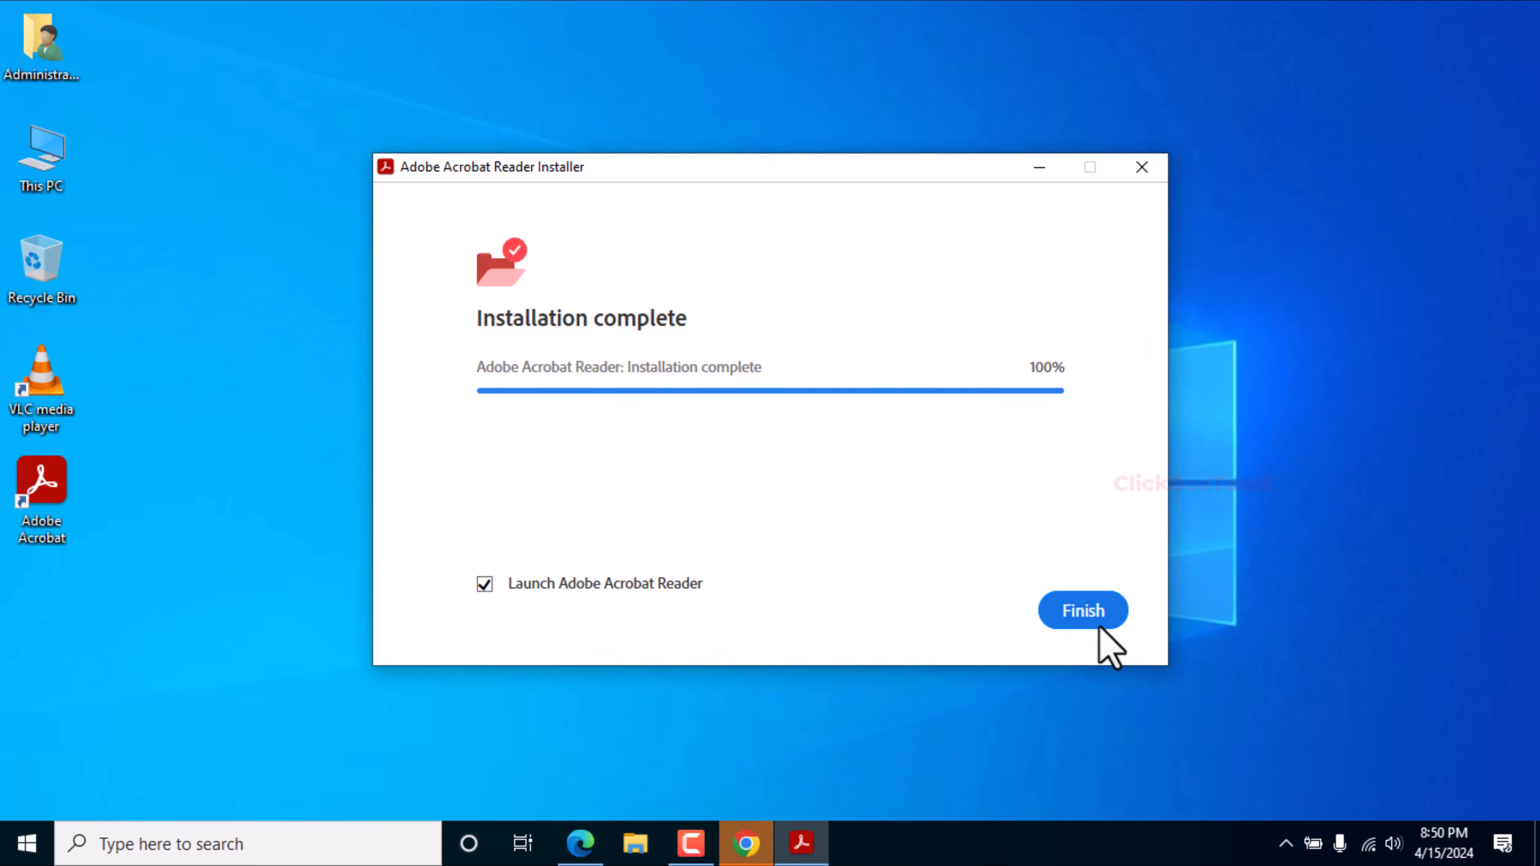
Step: Finish the Adobe Acrobat Reader installation with launching enabled, and close the reader once it has opened
left_click(1083, 619)
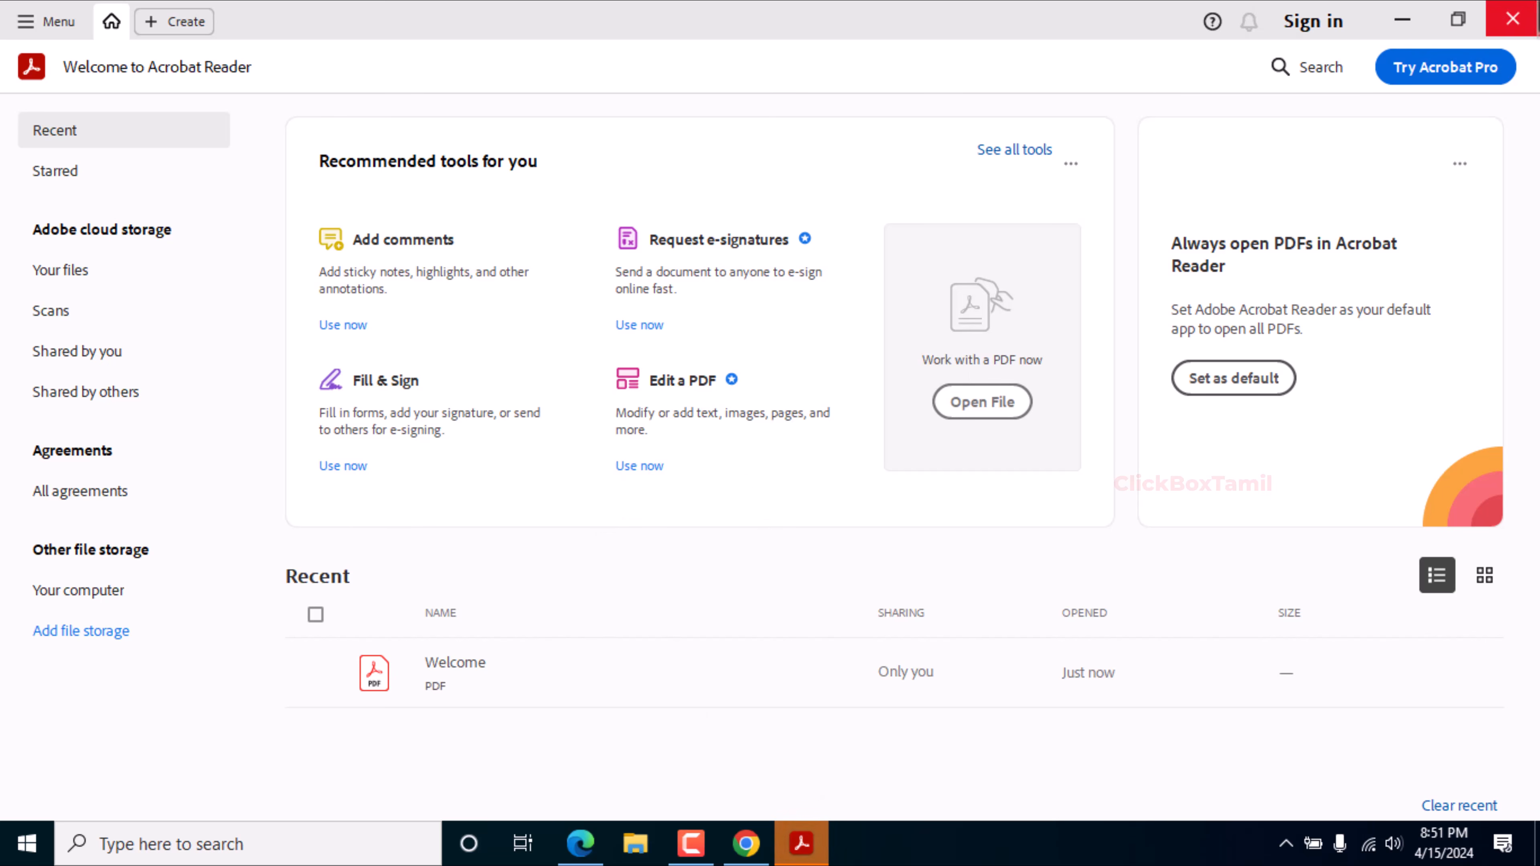
left_click(1513, 19)
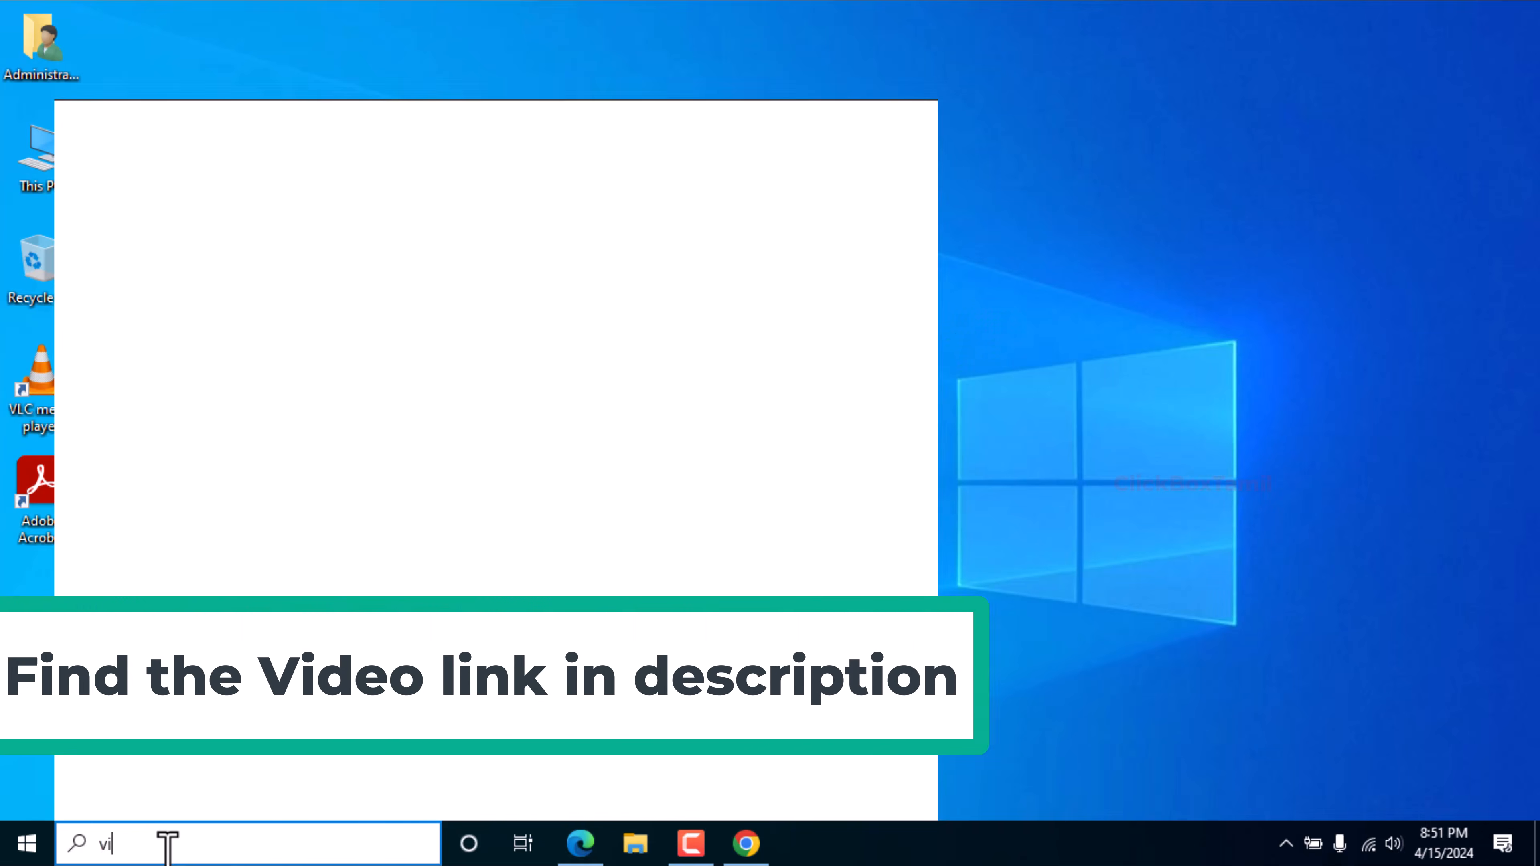
Step: Search Windows for "virus" and open the Virus & threat protection system settings
type("irus")
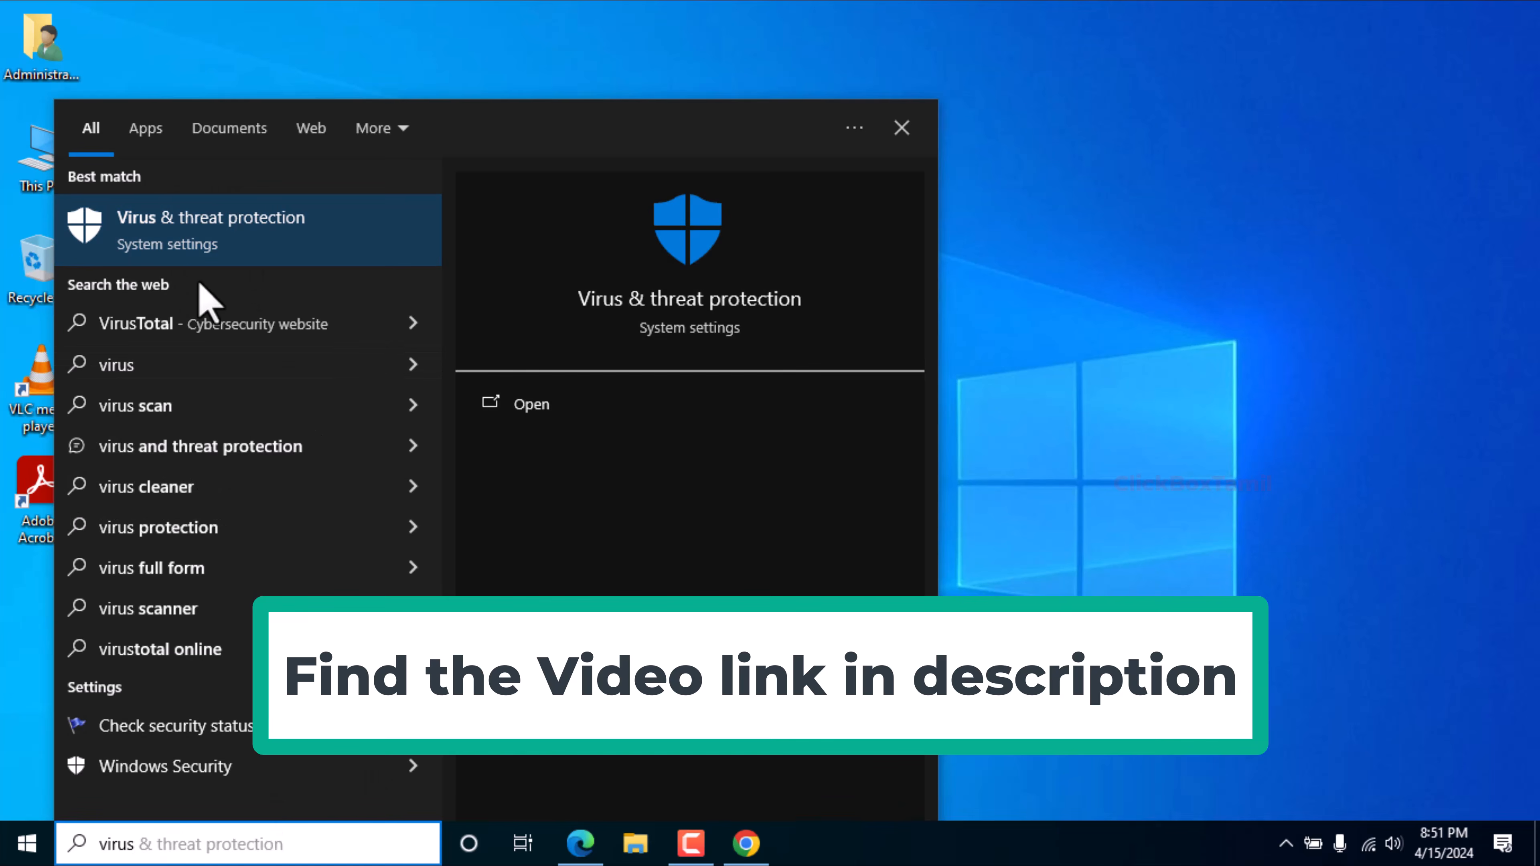
left_click(225, 233)
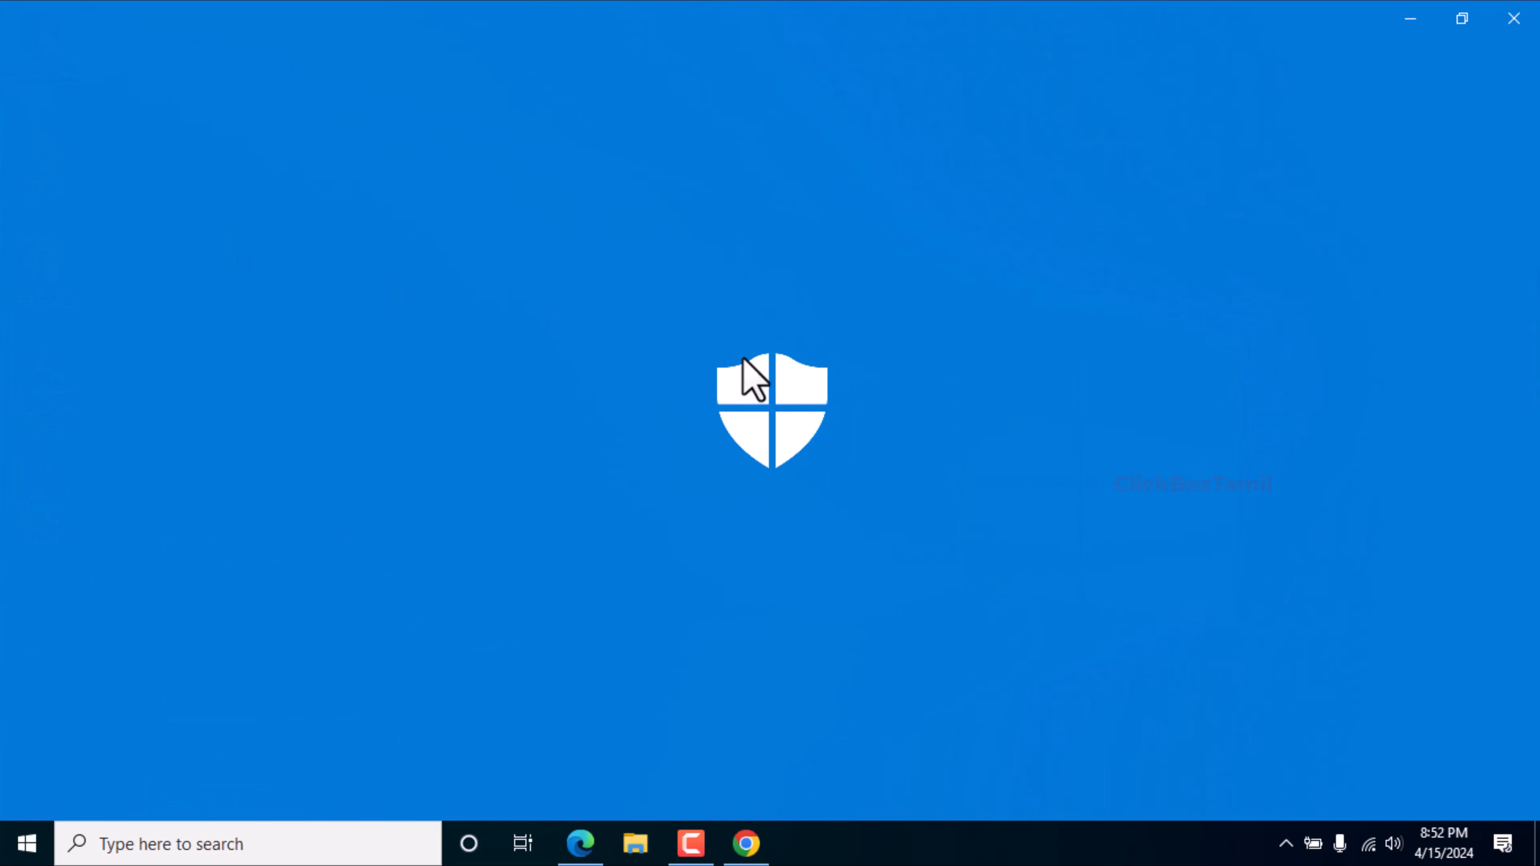